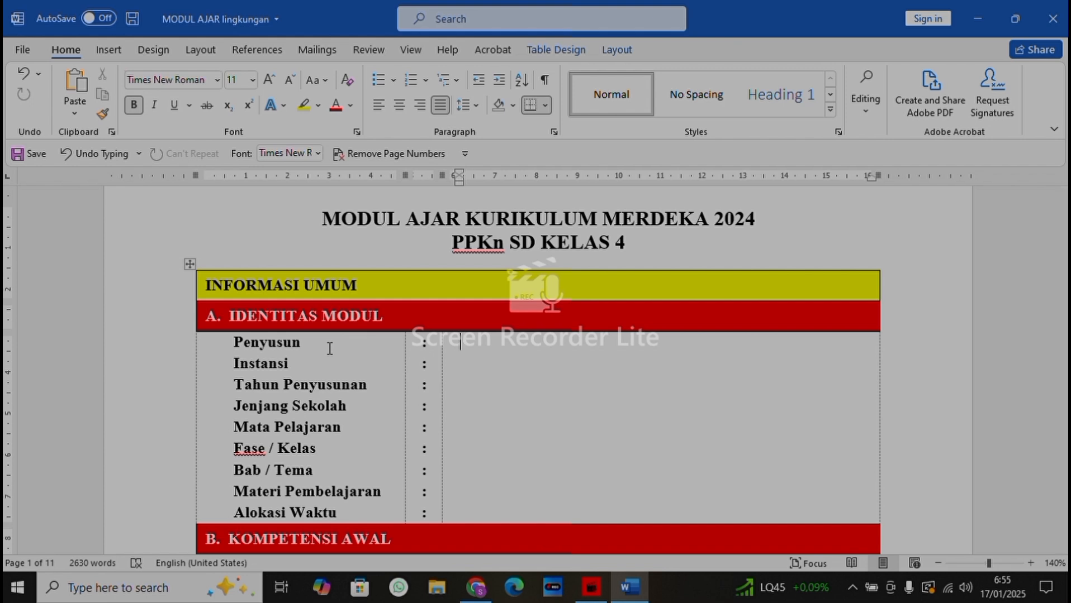
Enter the author's full name in the Penyusun row of the IDENTITAS MODUL table
type("Sofwan Anggraeni")
key("Return")
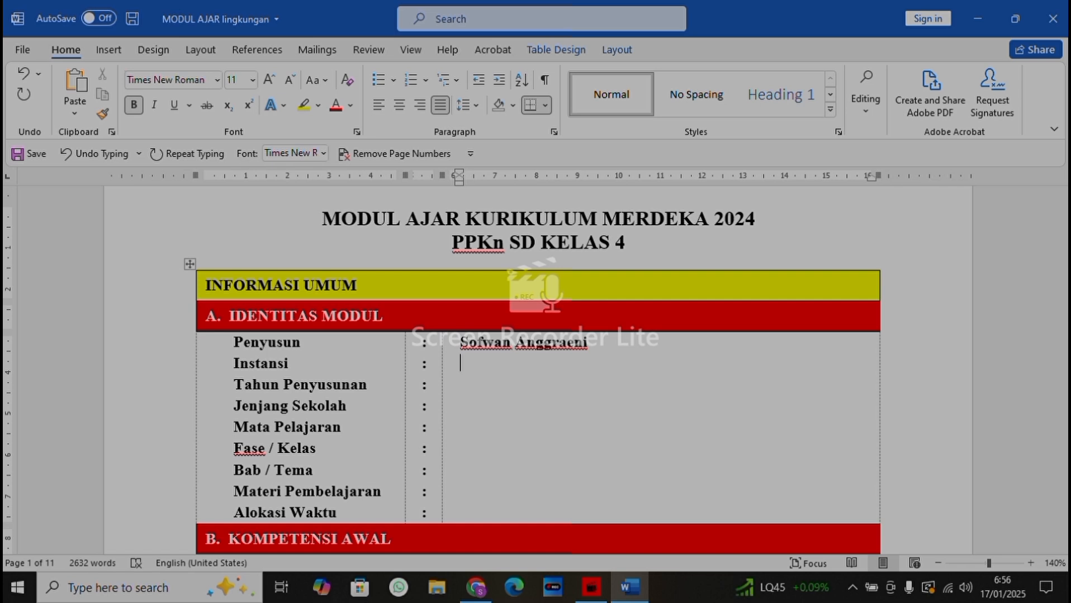
Fill in Instansi with "SD Negeri Bugel" and Tahun Penyusunan with "2024"
type("SD Negeri Bu")
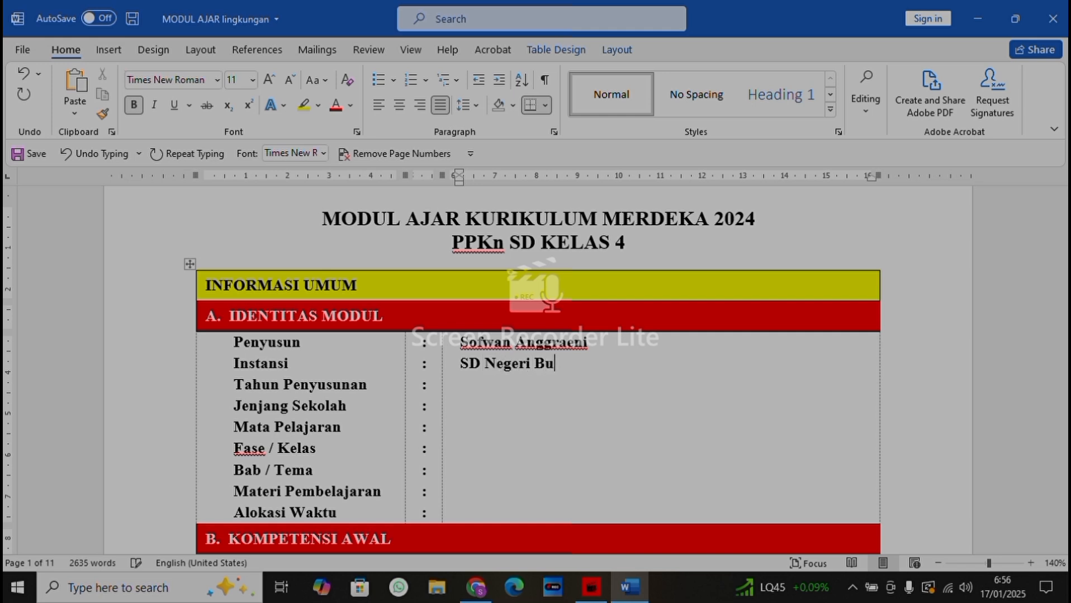
type("gel")
key("Down")
type("2024")
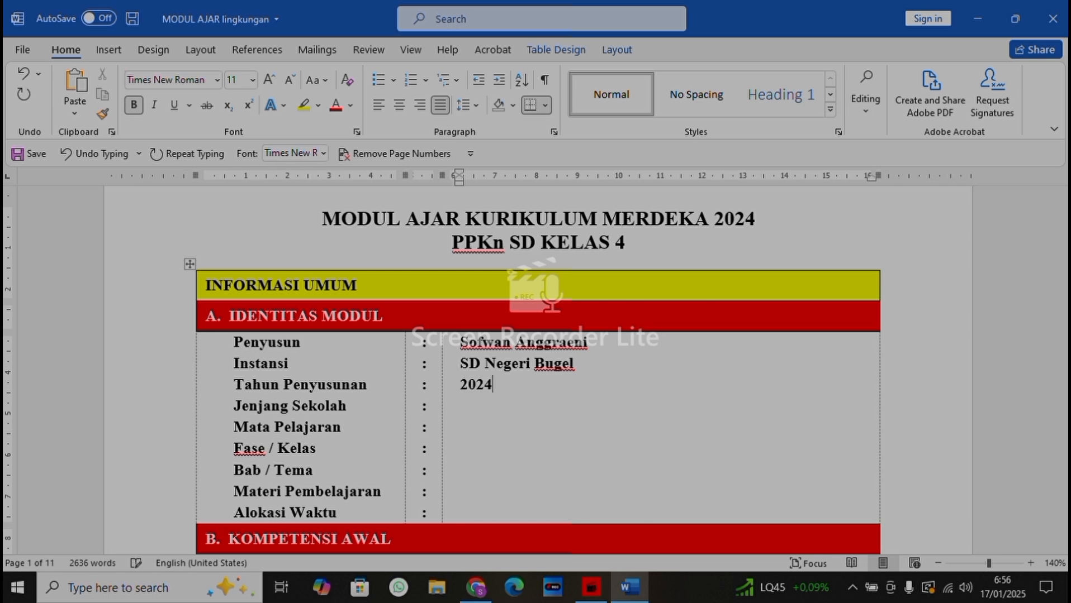
Enter "SD ( SEKOLAH DASAR )" in the Jenjang Sekolah row
key("Down")
type("SD ( SEKOLAH")
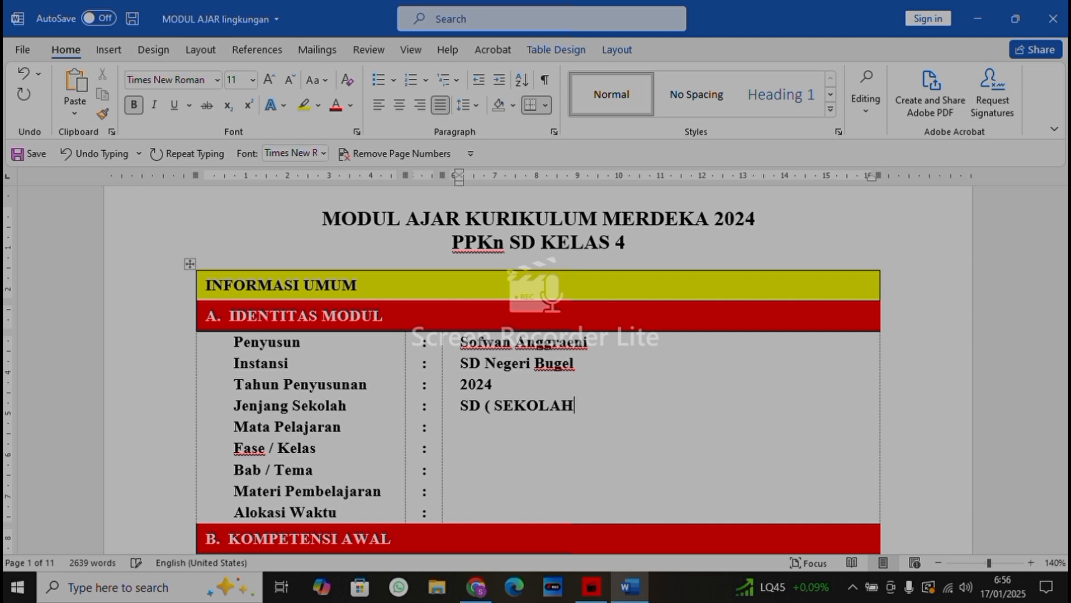
type(" DASAR )")
Enter "PPKN" as the Mata Pelajaran
key("Down")
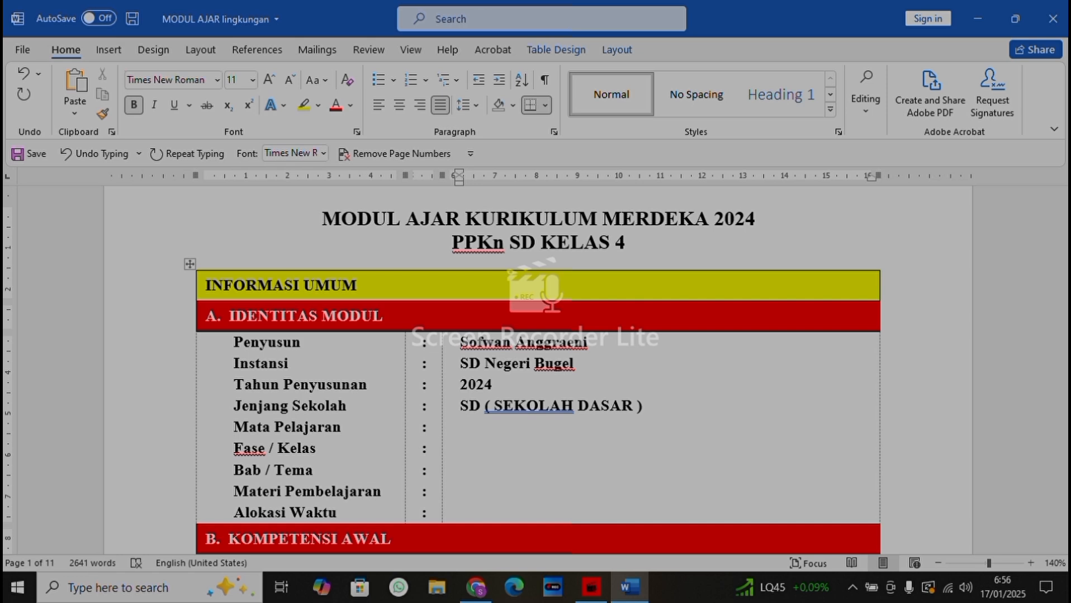
type("PPKN")
key("Down")
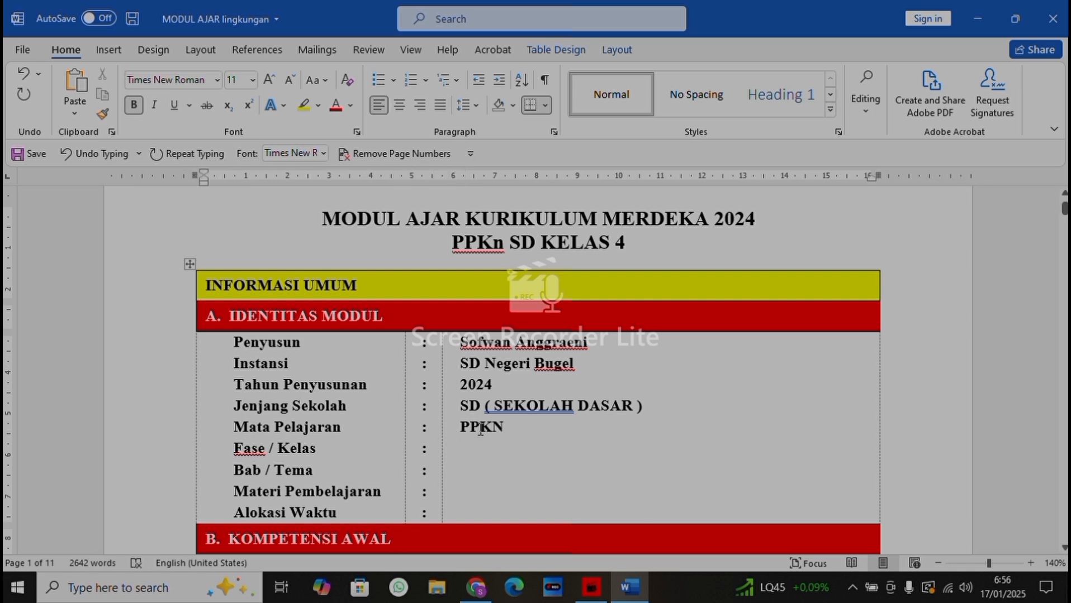
Enter "B/4" in the Fase / Kelas row
left_click(519, 426)
key("Down")
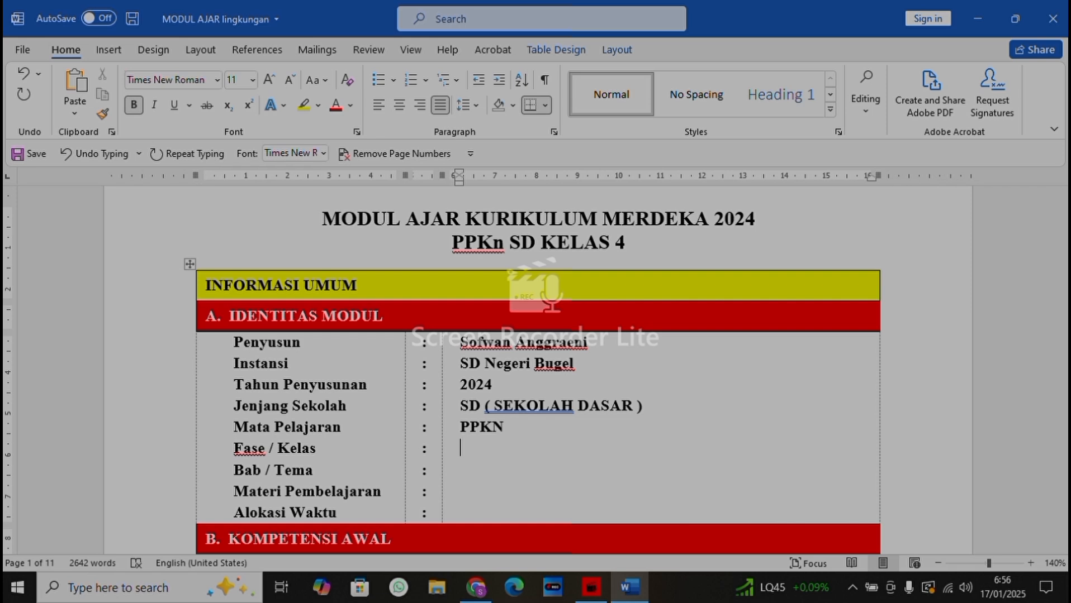
type("B")
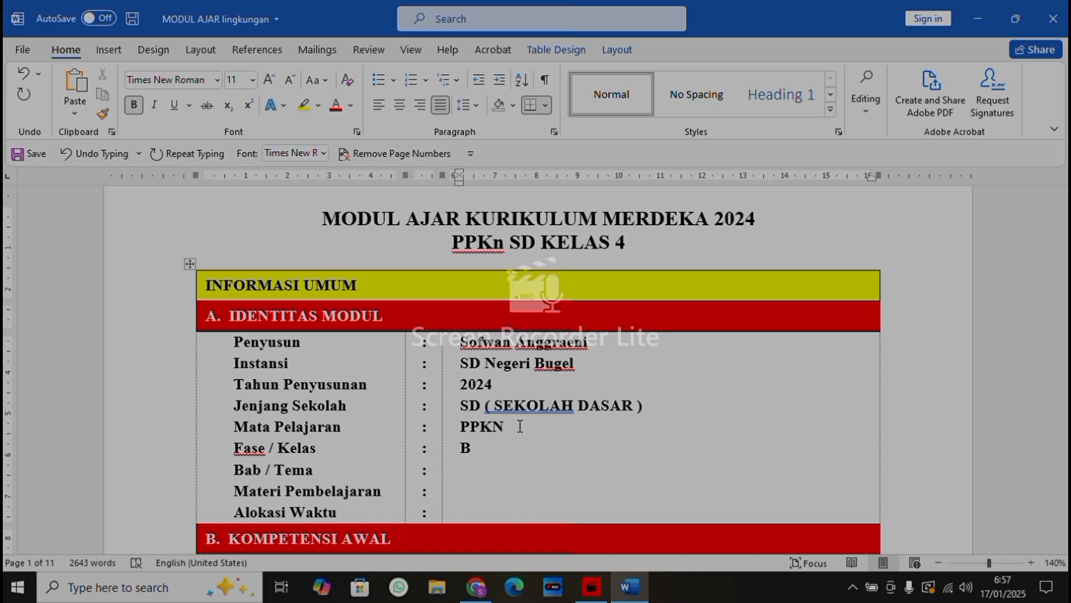
type("?")
key("BackSpace")
type("/")
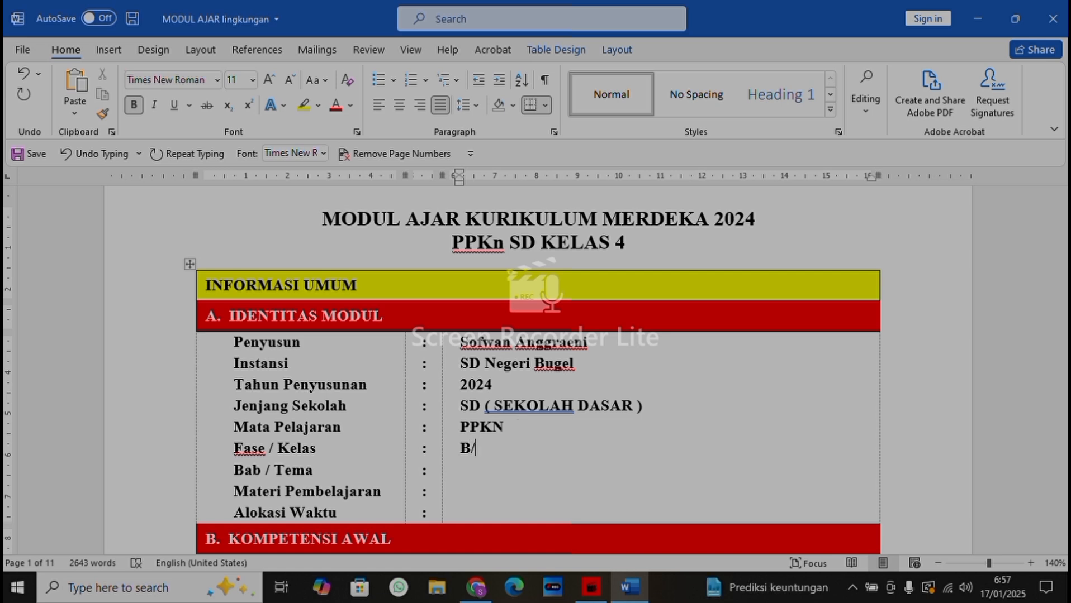
type("4")
Enter "Menjelajah Lingkungan sekitar/" in the Bab / Tema row
type("Menj")
type("ela")
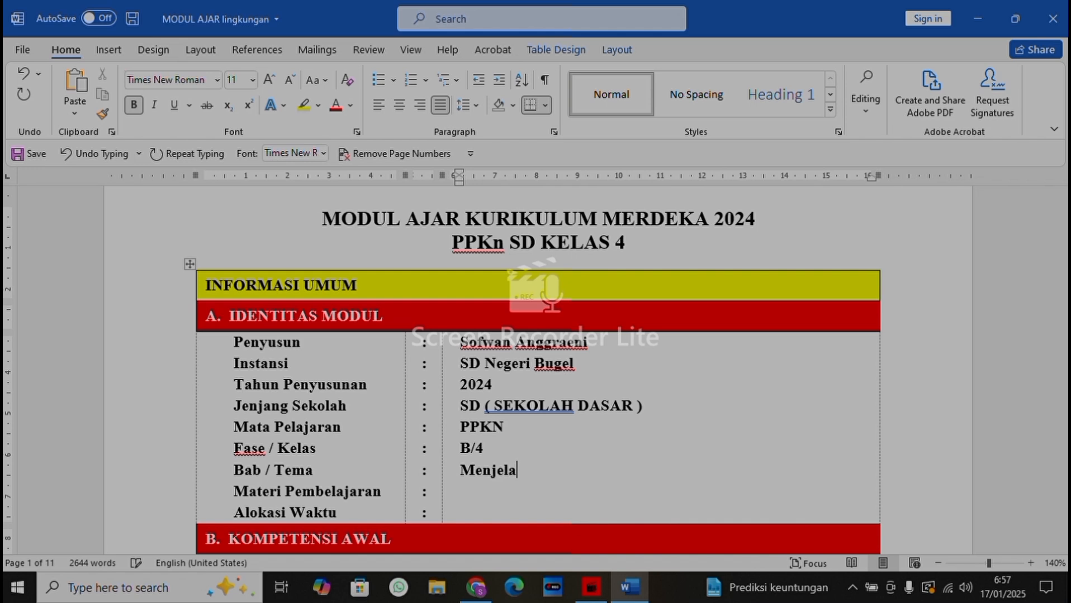
type("jah Lin")
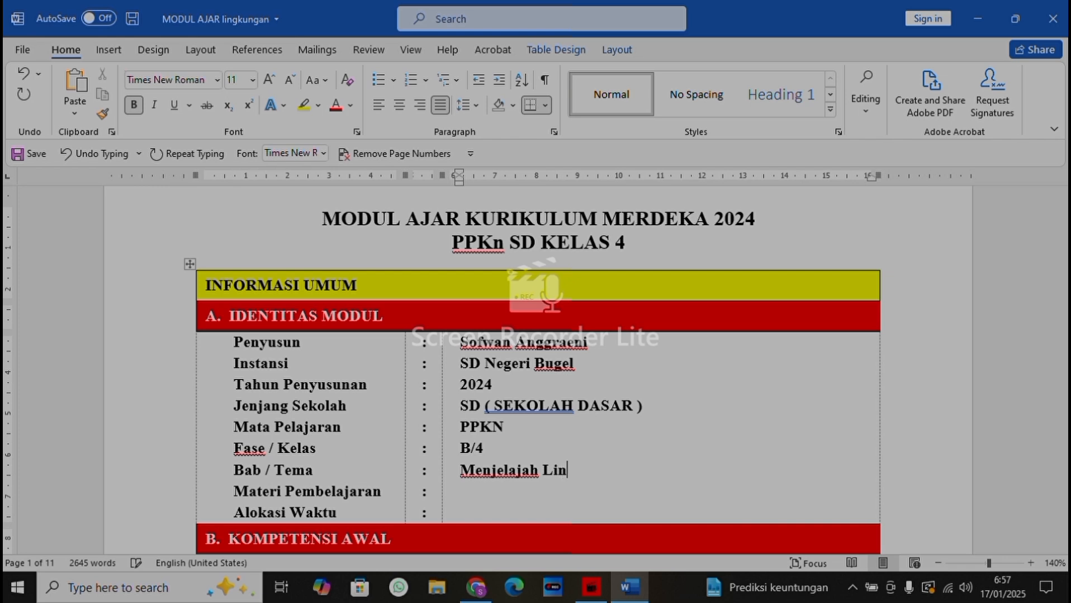
type("gkungan sekitar")
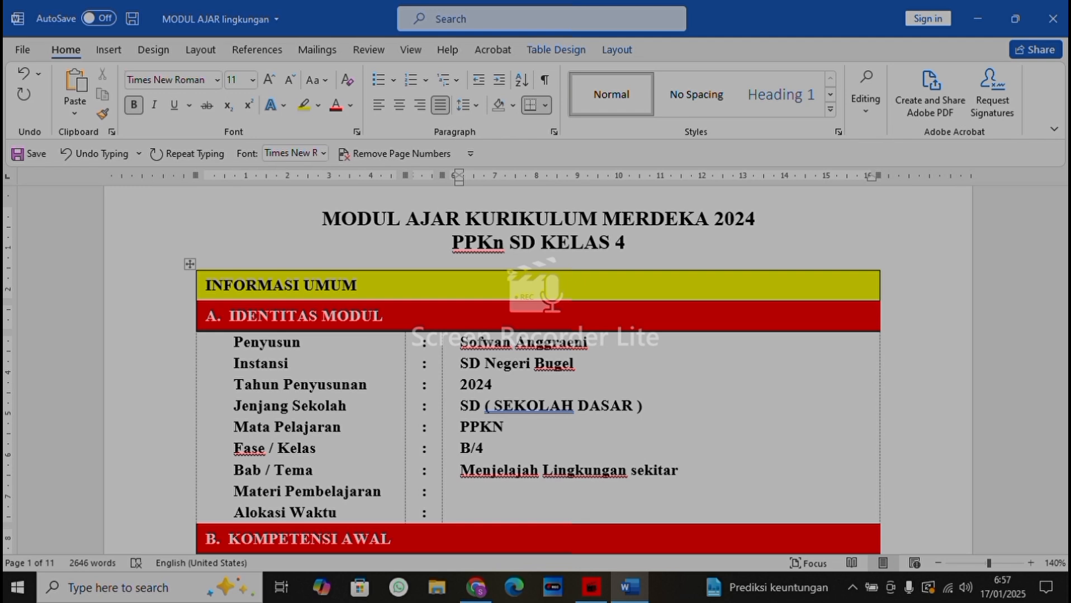
type("/ menjela")
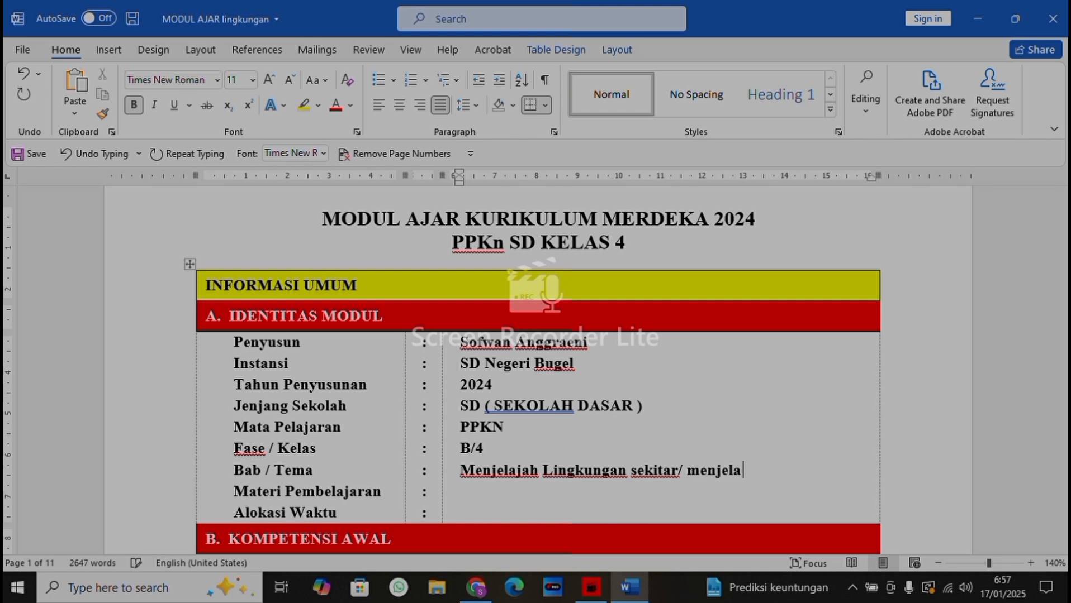
type("hi lingkungna")
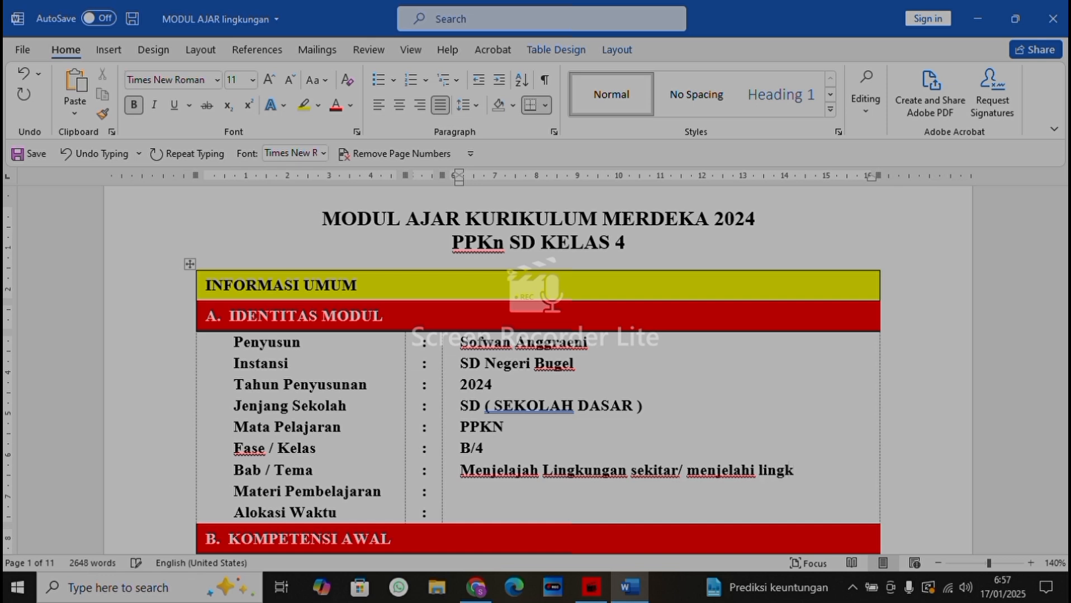
Add "menjelahi lingkungan tempat tinggalku" and break the line before it so it sits beside Materi Pembelajaran
key("BackSpace")
key("BackSpace")
type("an ")
type("tem")
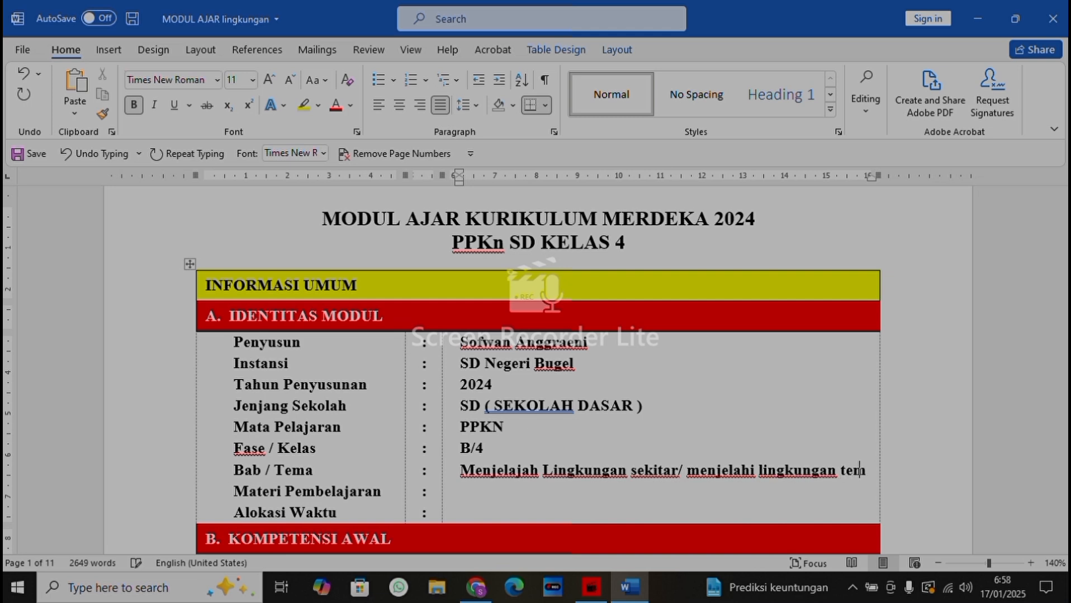
type("pat tingg")
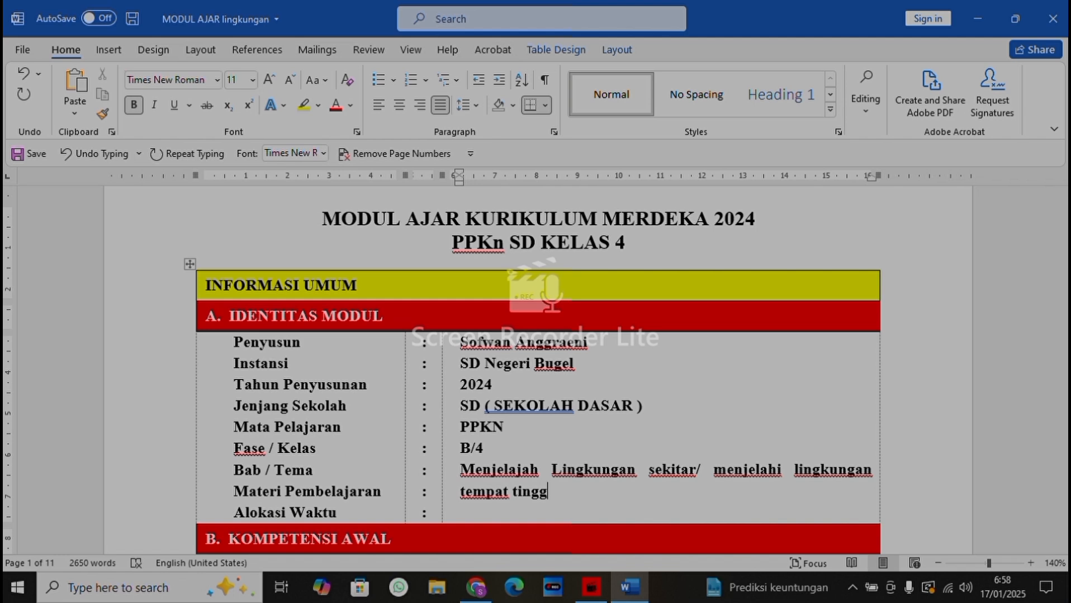
type("alku")
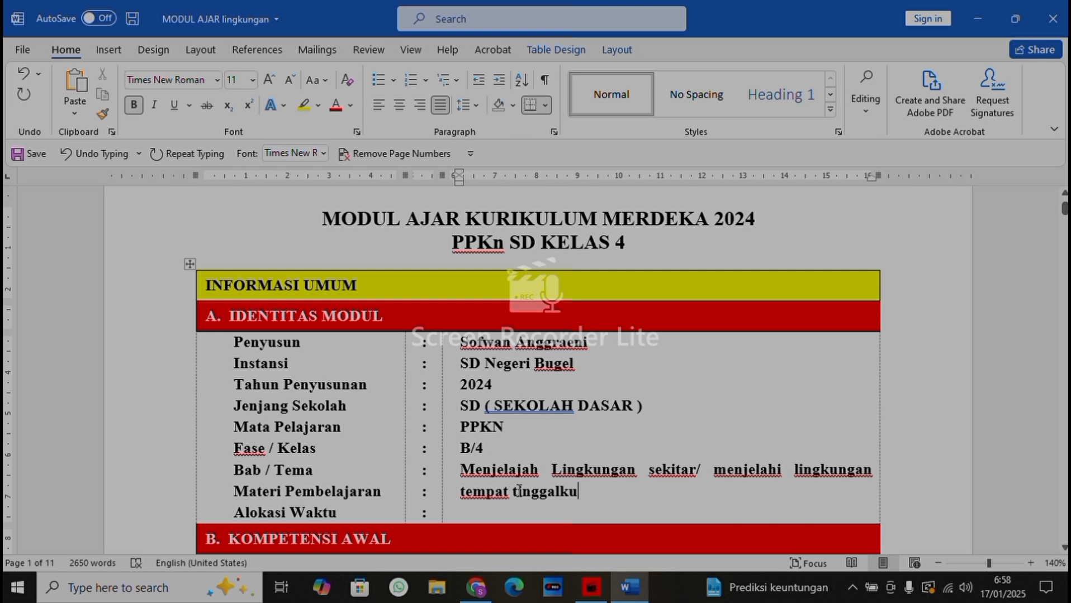
left_click(714, 470)
key("Return")
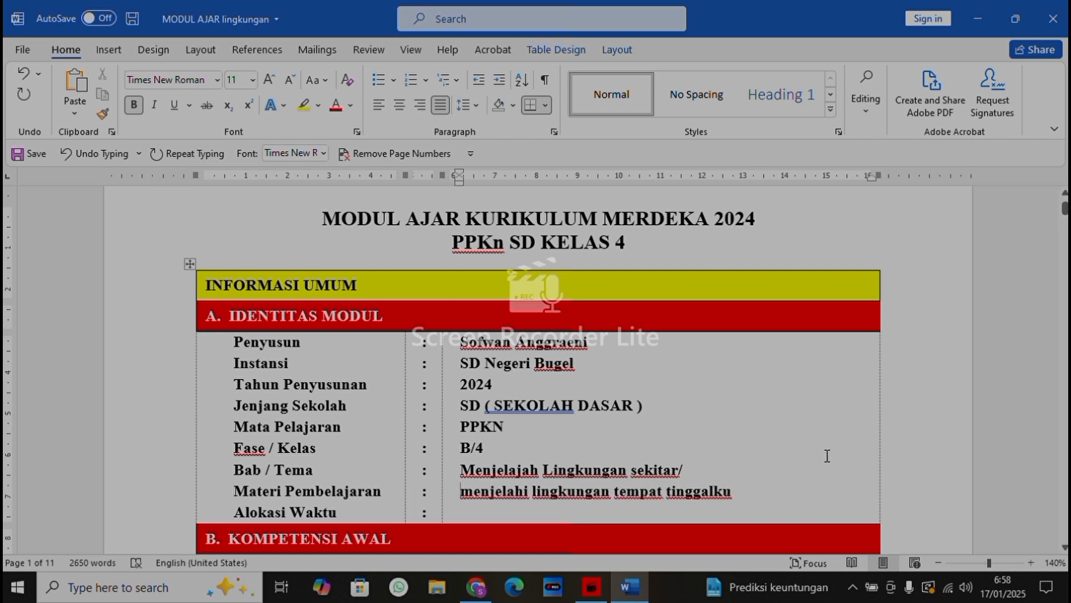
Insert "3/" in front of "Menjelajah" in the Bab / Tema row
left_click(462, 468)
left_click(461, 469)
type("3")
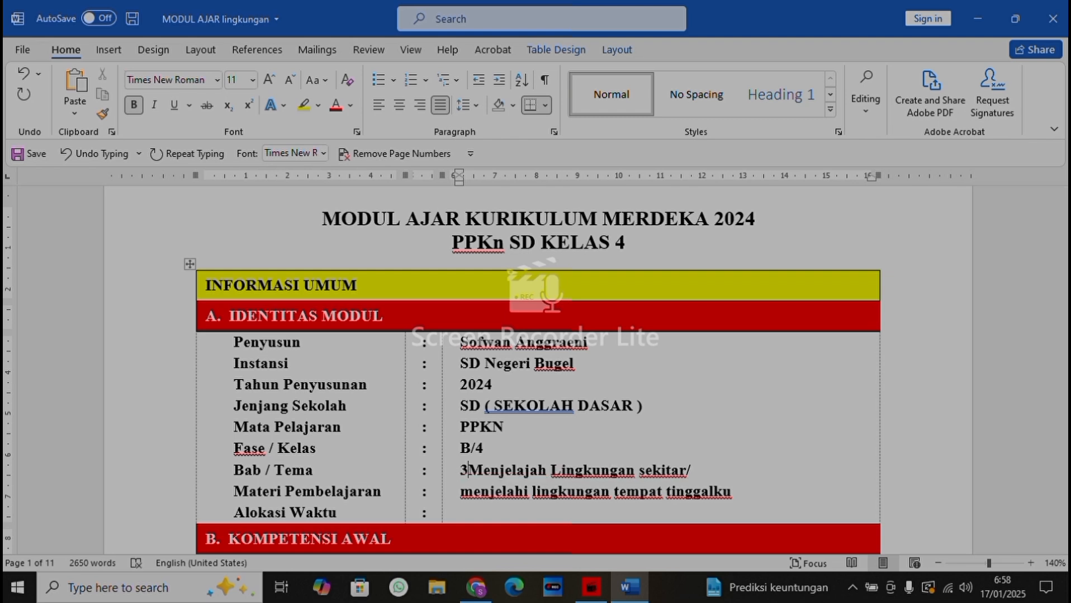
type("/")
Enter "2JP (2X35 menit)" in the Alokasi Waktu row
left_click(473, 517)
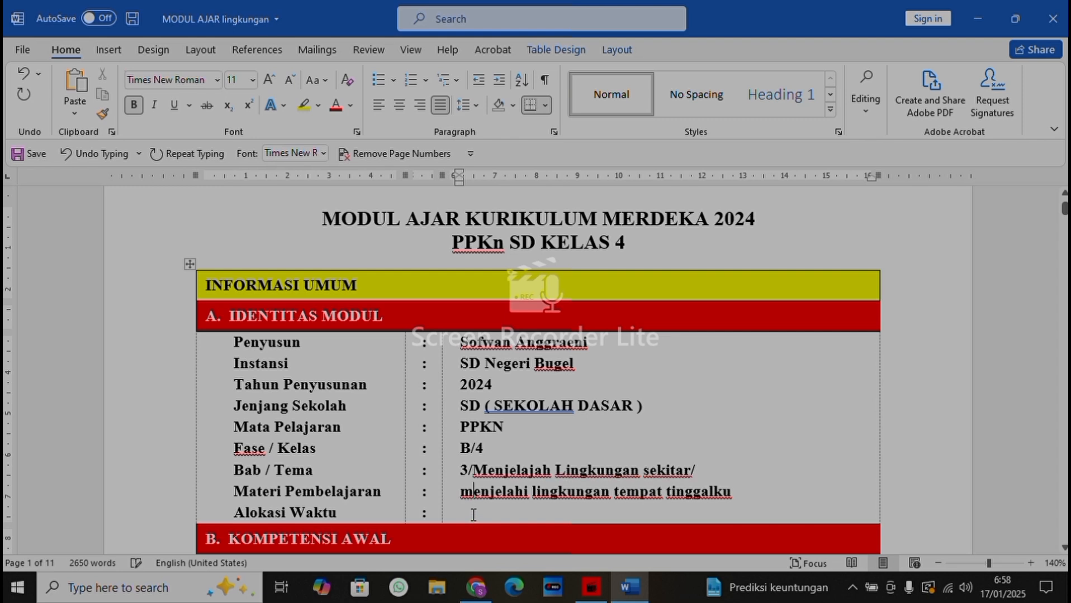
left_click(467, 514)
key("Down")
type("2JP (")
type("2X35 menit")
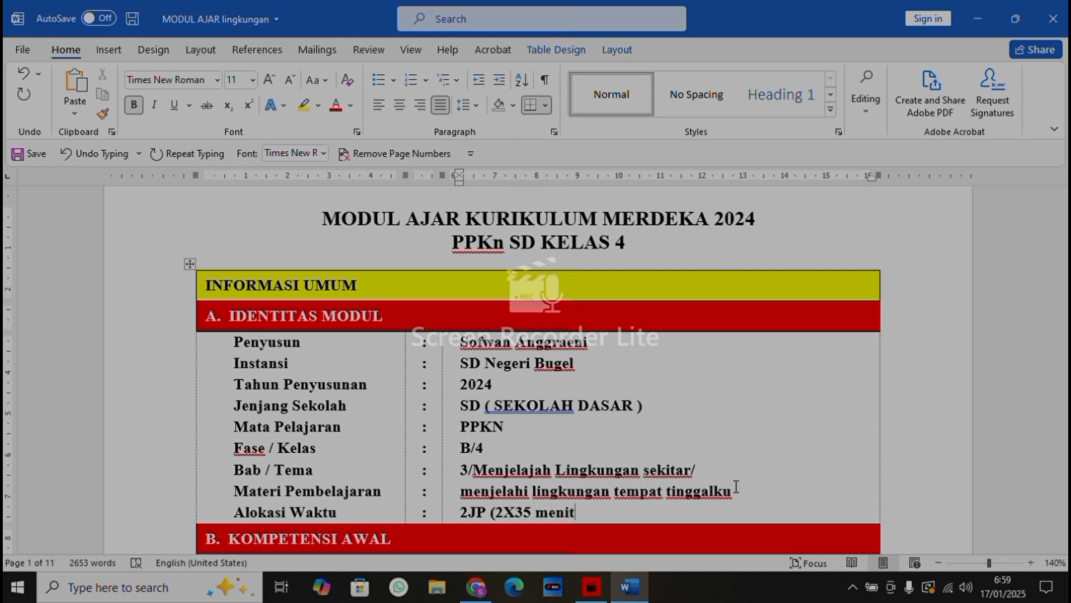
type(")")
Read through the general information sections from KOMPETENSI AWAL to MODEL PEMBELAJARAN
key("Down")
key("Down")
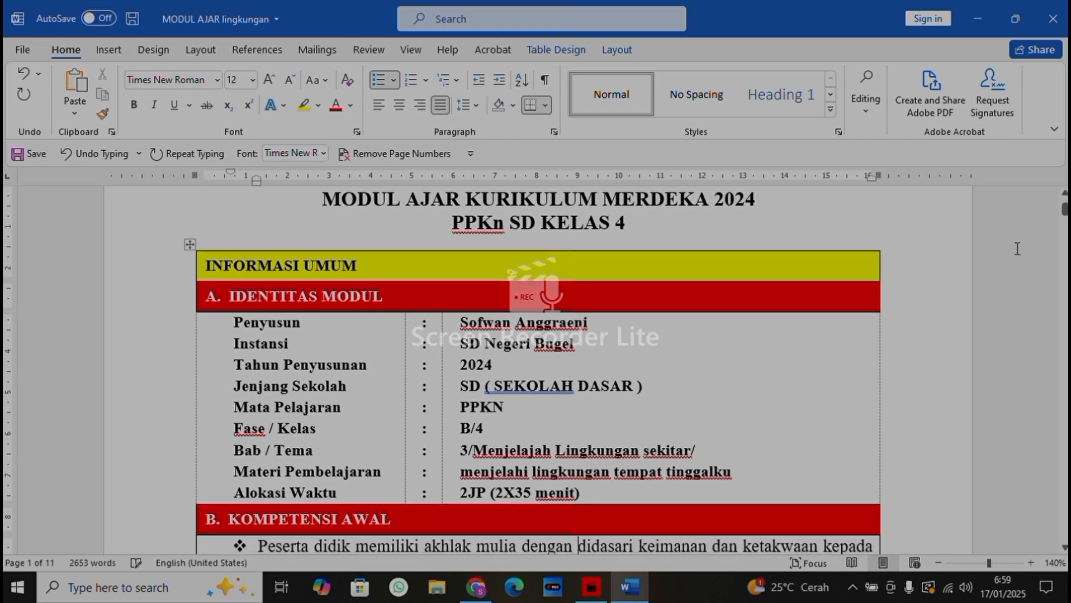
key("Down")
key("Down")
key("Down")
key("Down")
key("Down")
key("Down")
key("Down")
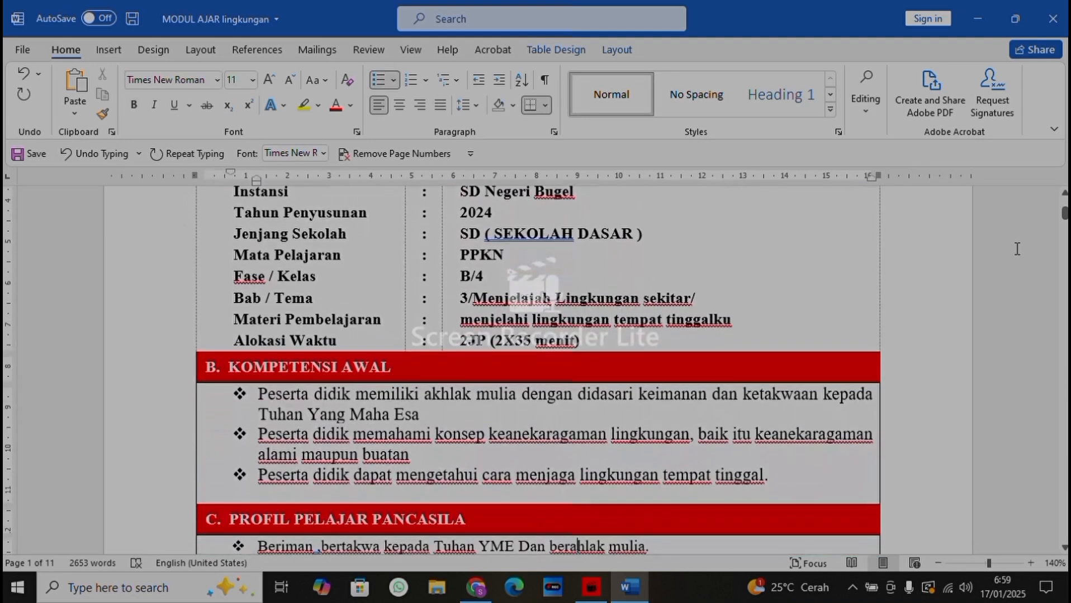
key("Down")
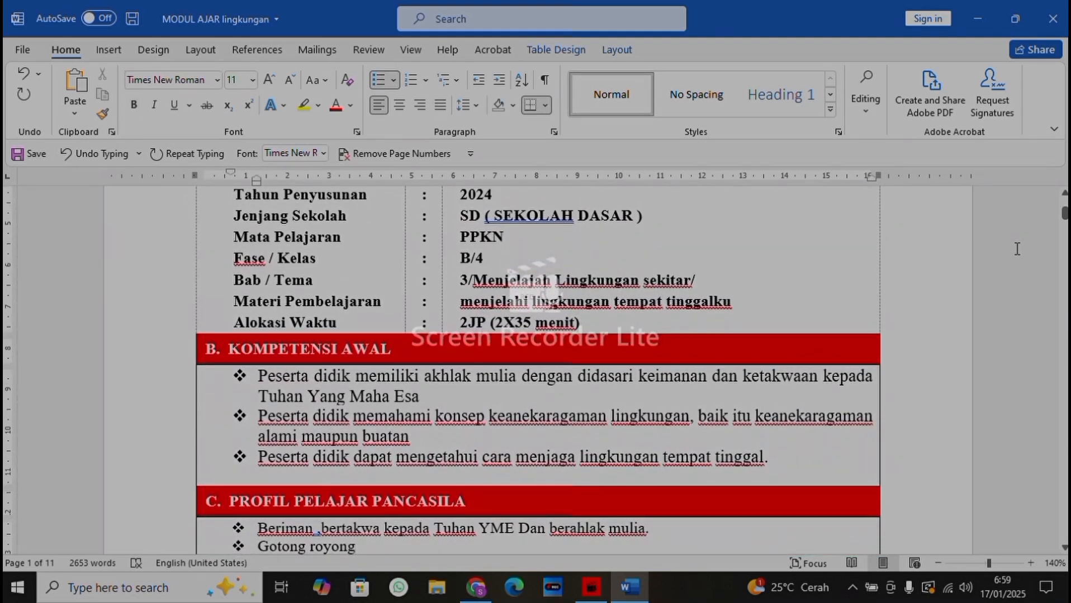
key("Down")
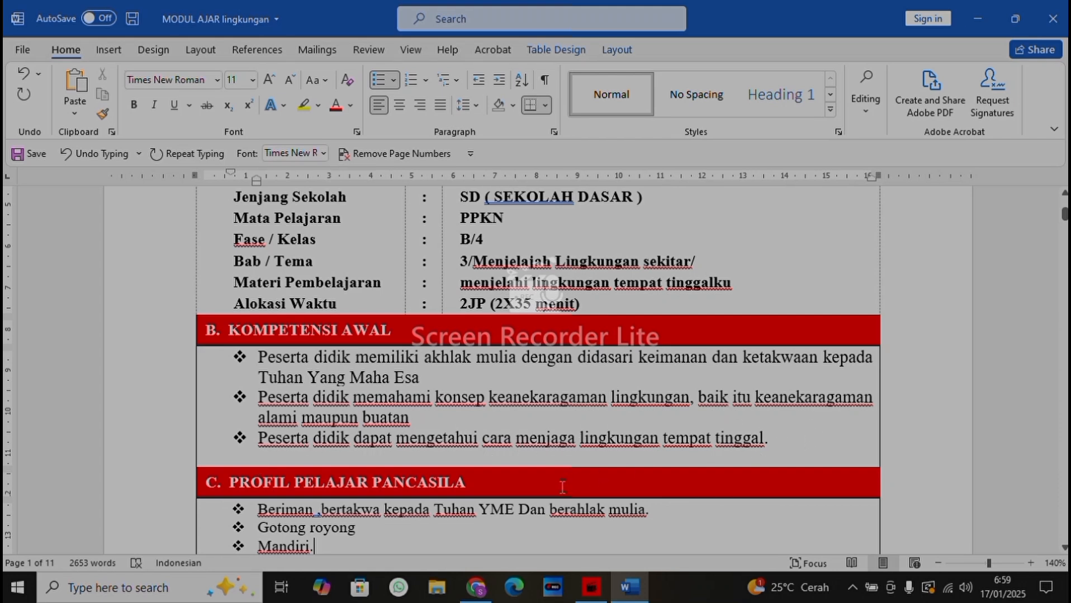
key("Down")
key("Down")
key("Down")
key("Down")
key("Down")
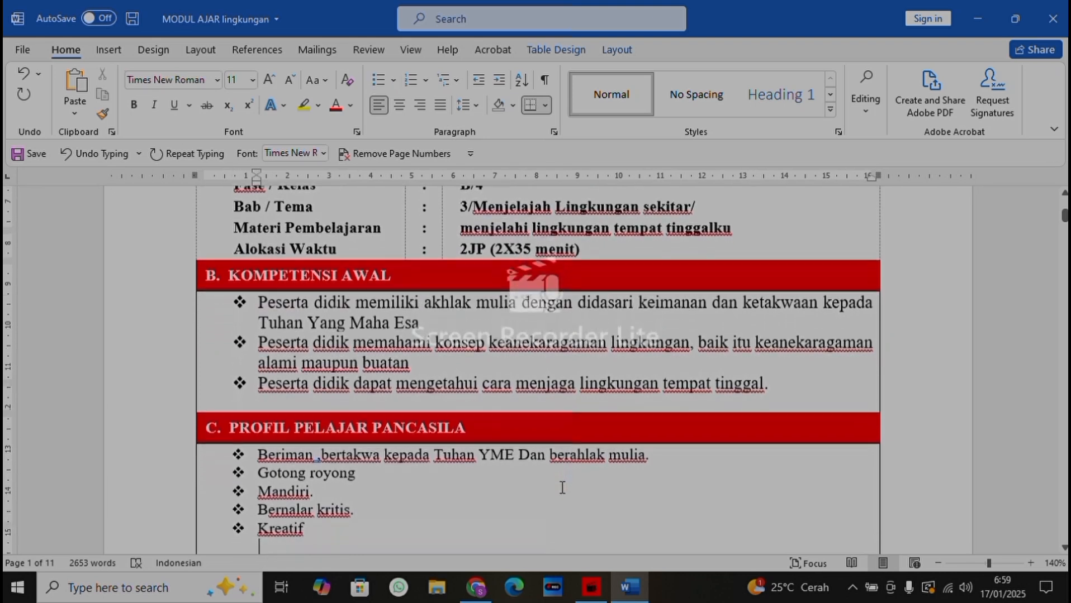
key("Down")
key("Down")
key("Down")
key("Down")
key("Down")
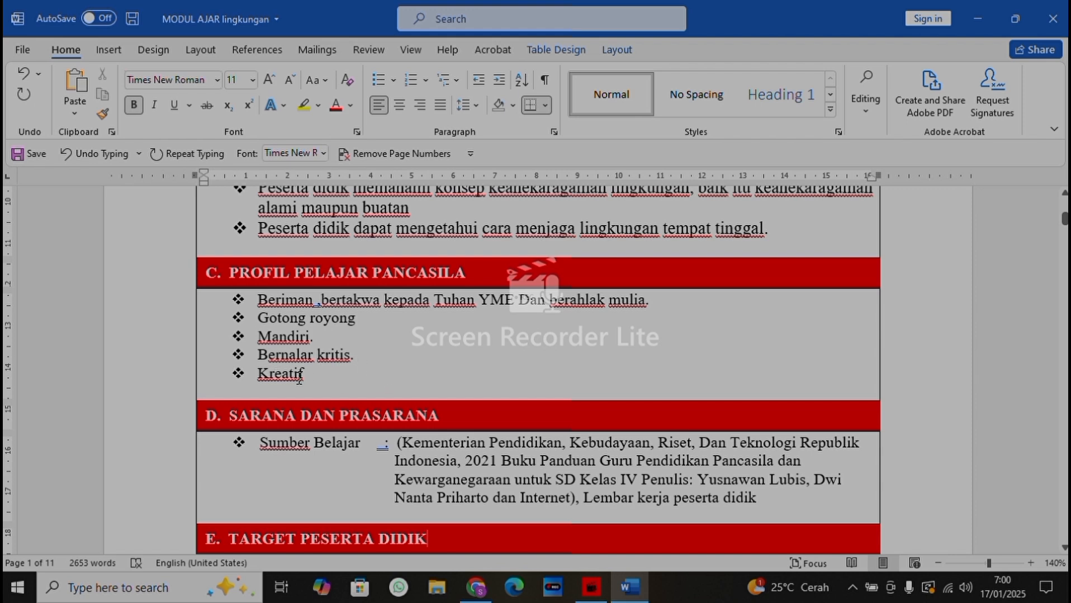
key("Down")
key("Down")
key("Down")
key("Down")
key("Down")
key("Down")
key("Down")
key("Down")
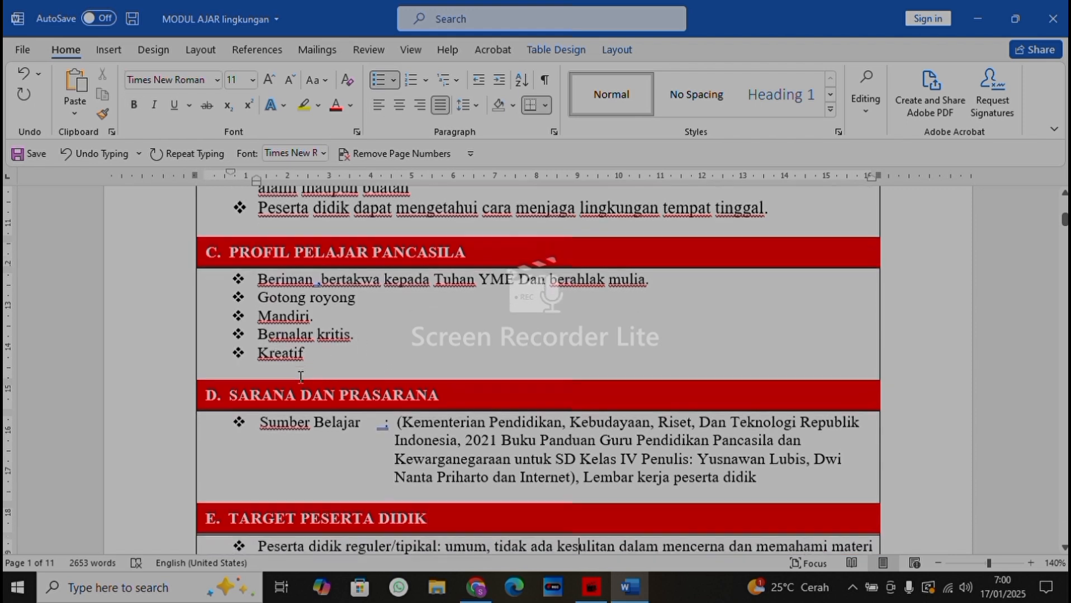
key("Down")
key("Down")
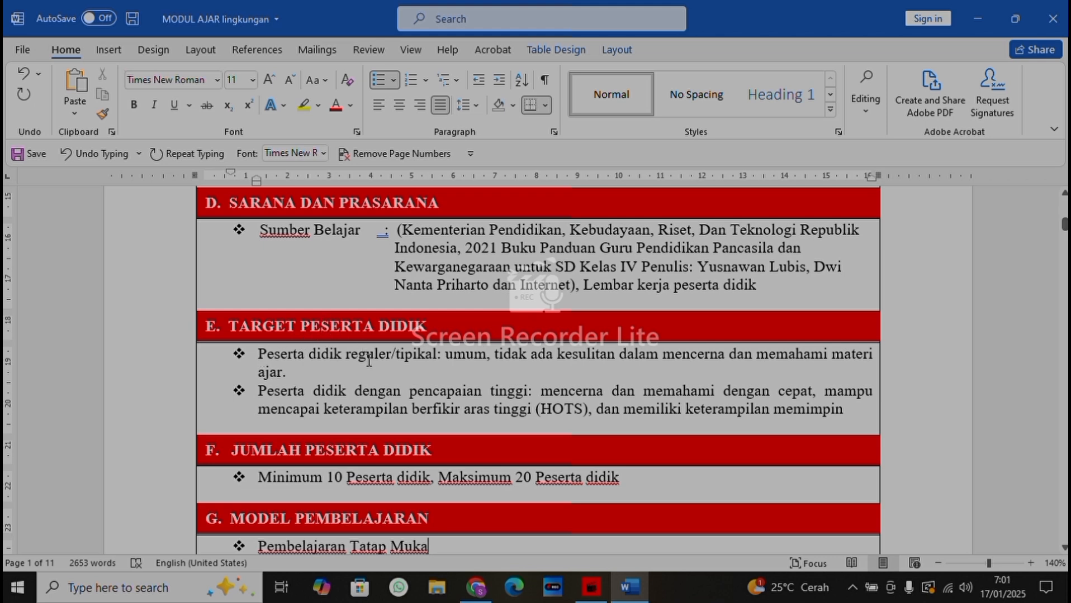
Add "NHT" after "Pembelajaran Tatap Muka" under MODEL PEMBELAJARAN
scroll(368, 361, "down", 5)
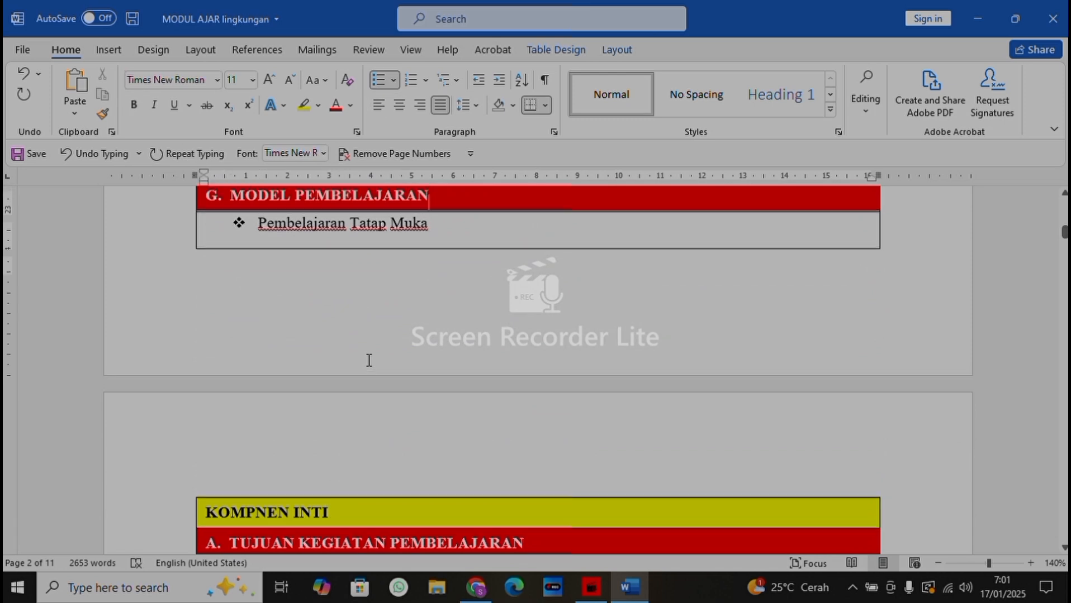
scroll(369, 361, "up", 3)
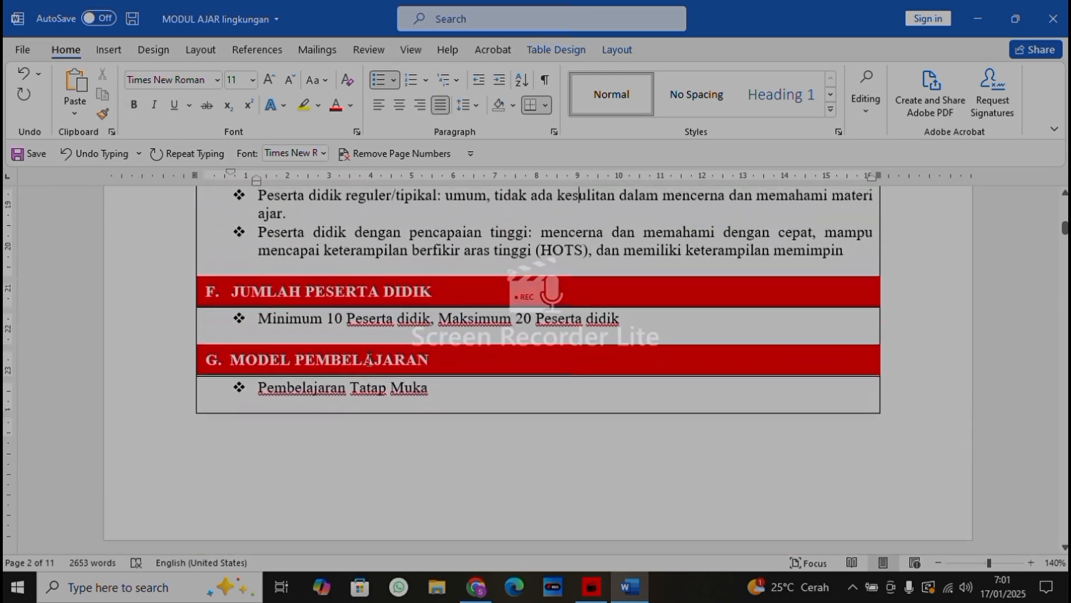
key("Up")
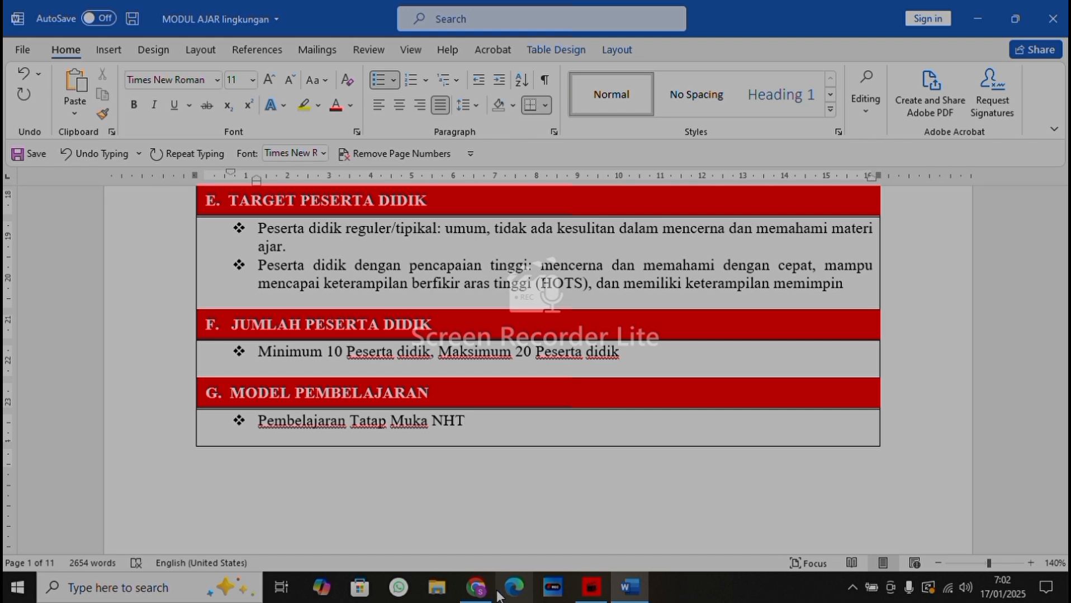
mouse_move(490, 595)
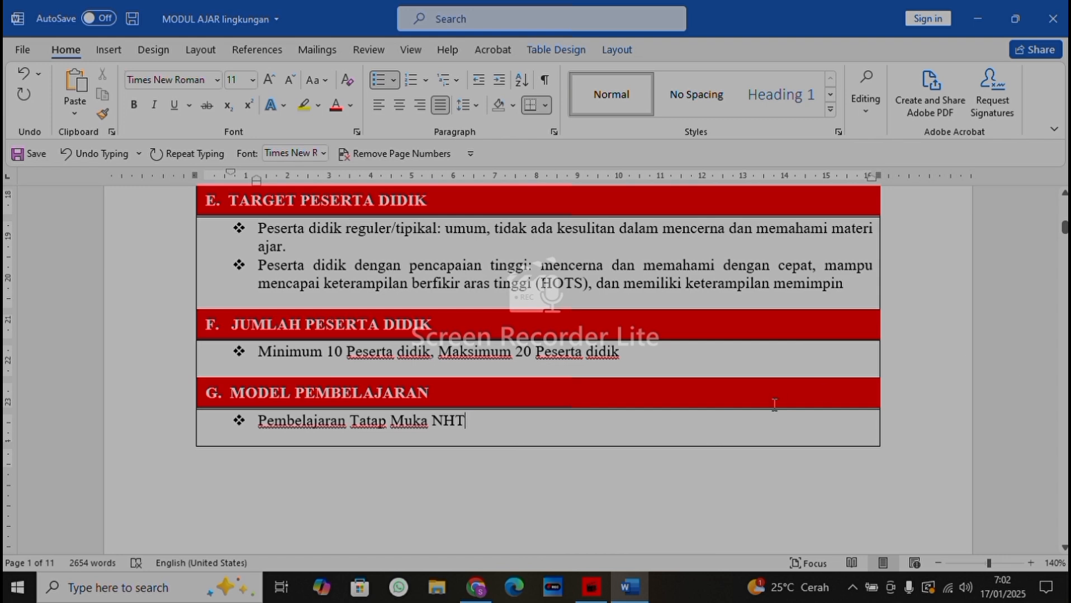
Read the learning objectives in section A, TUJUAN KEGIATAN PEMBELAJARAN, under KOMPNEN INTI
key("Down")
key("Down")
key("Down")
key("Down")
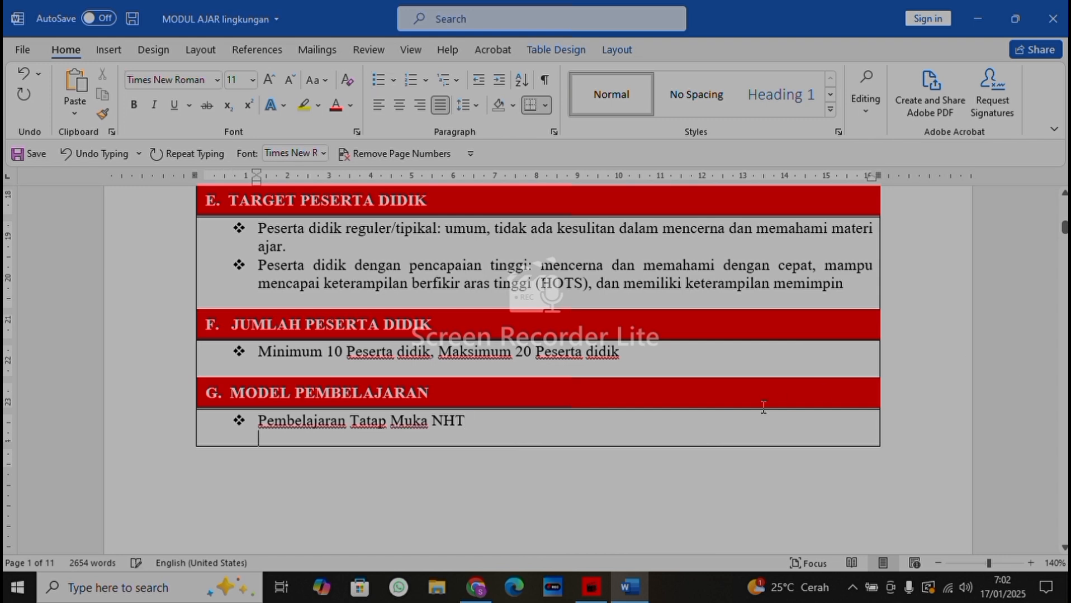
key("Down")
key("Down")
key("Down")
key("Down")
key("Down")
key("Down")
key("Down")
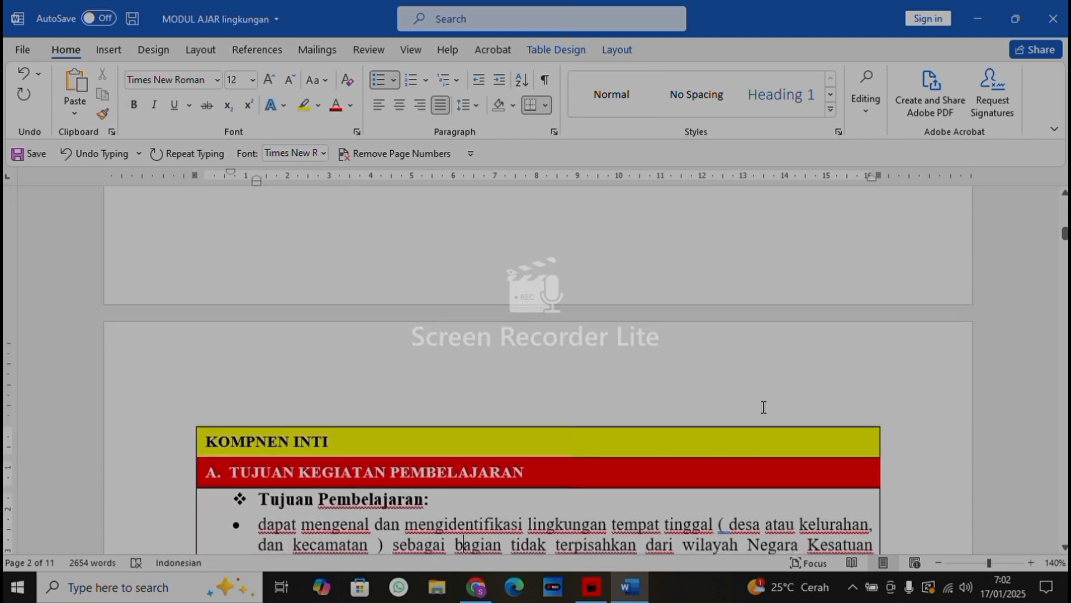
key("Down")
key("Down")
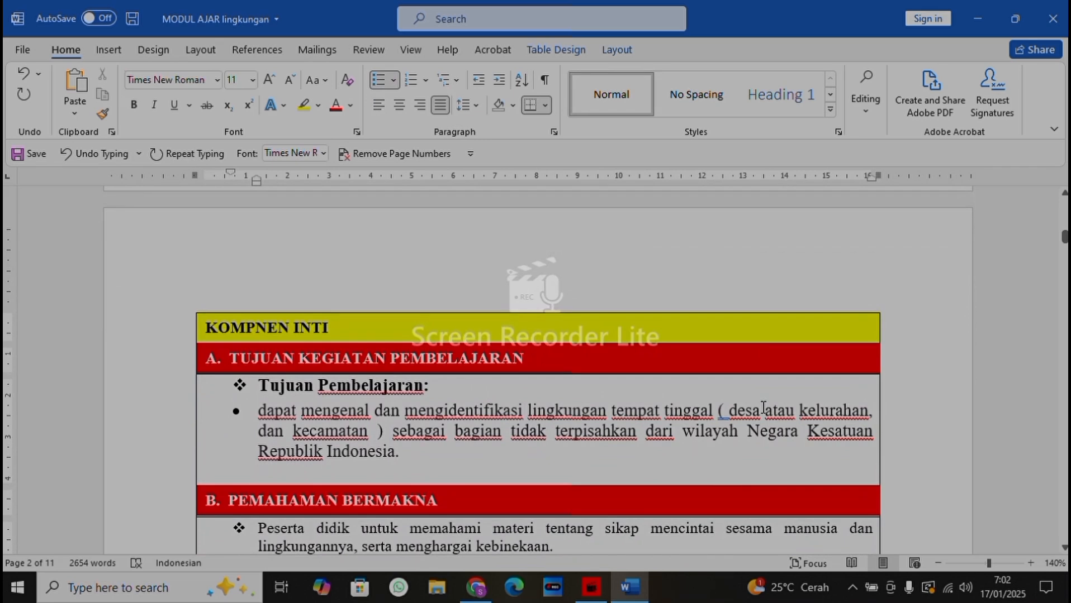
key("Down")
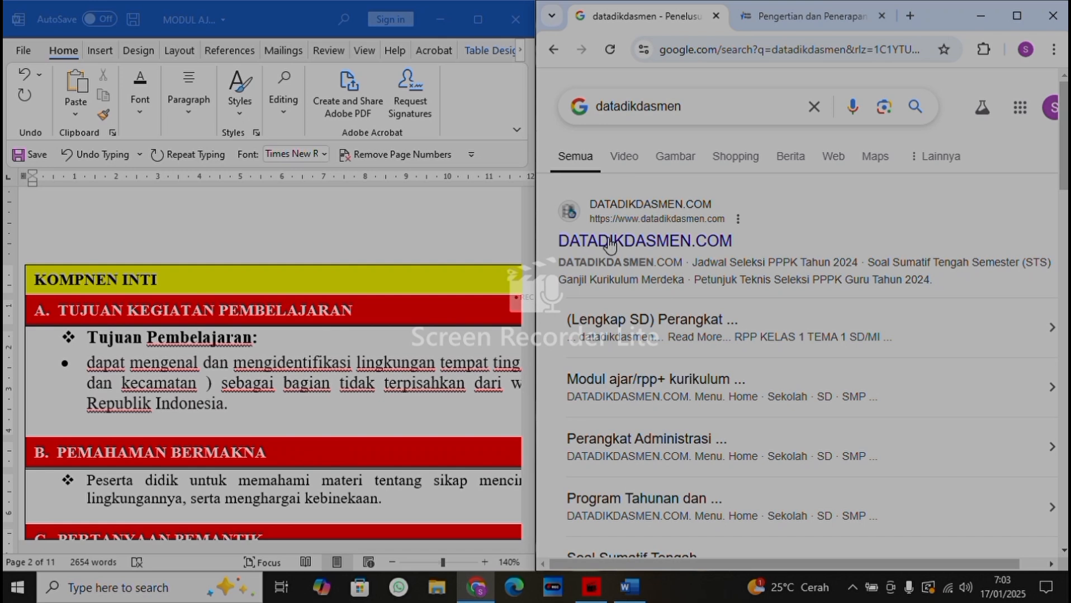
Close the browser window beside the document and maximize the document window
left_click(1049, 13)
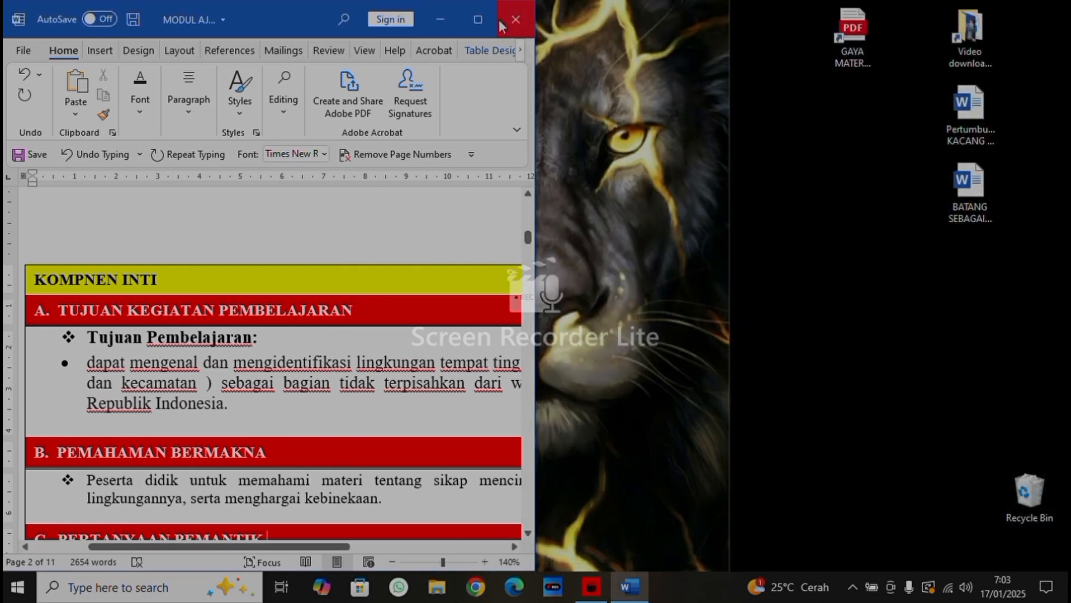
left_click(479, 21)
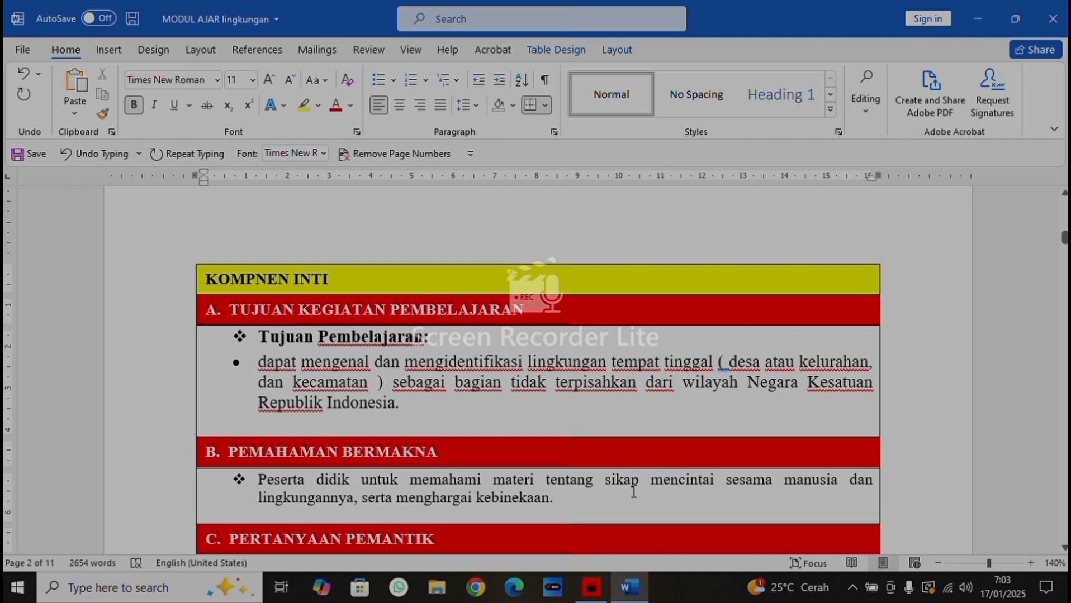
Review the PEMAHAMAN BERMAKNA statement and the questions under PERTANYAAN PEMANTIK
left_click_drag(602, 486, 416, 489)
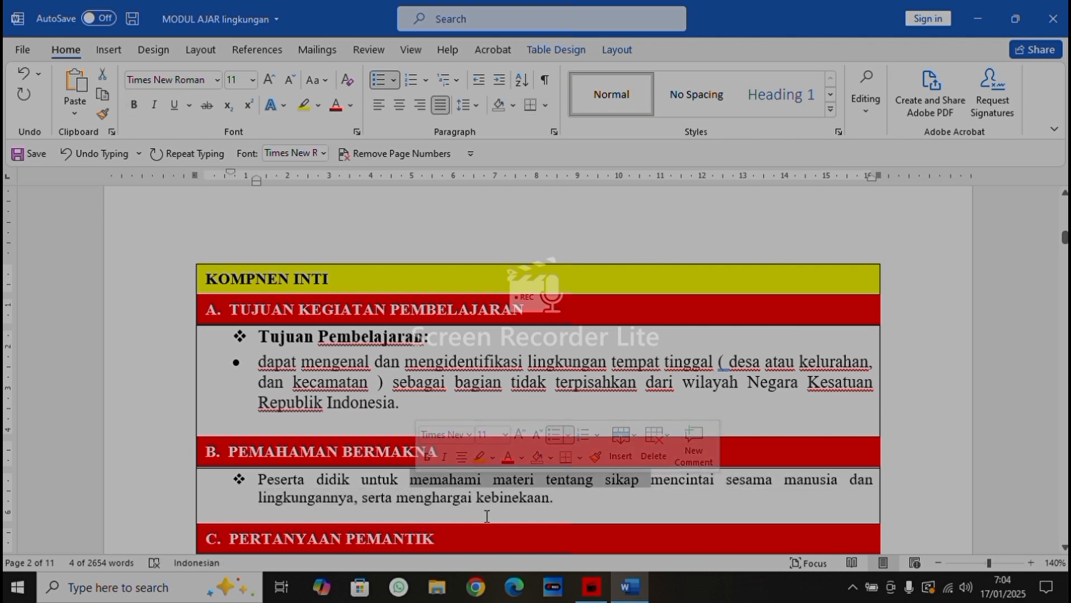
left_click(583, 509)
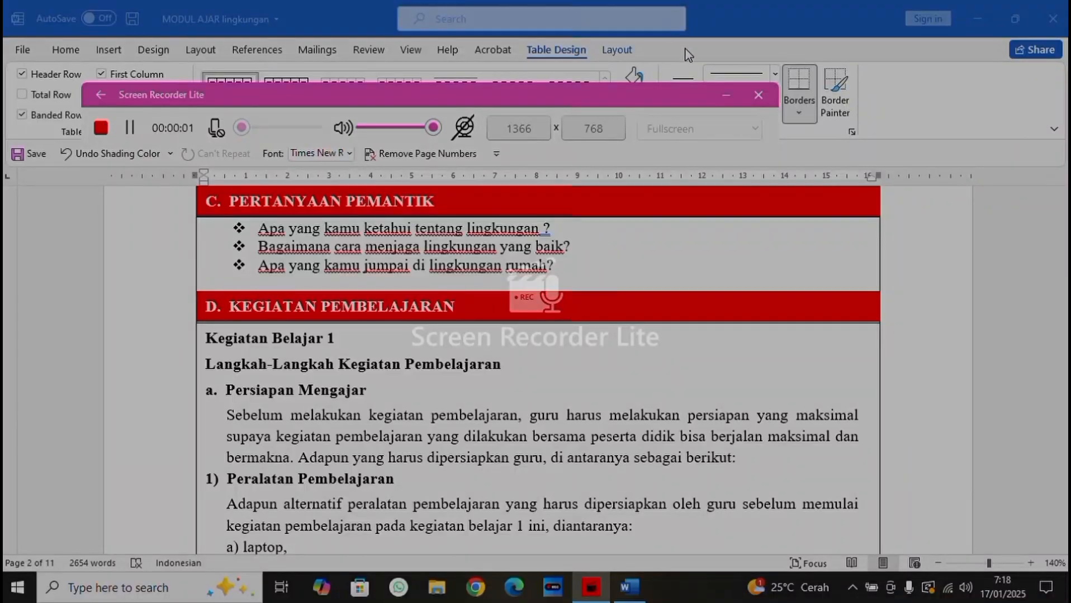
left_click(728, 97)
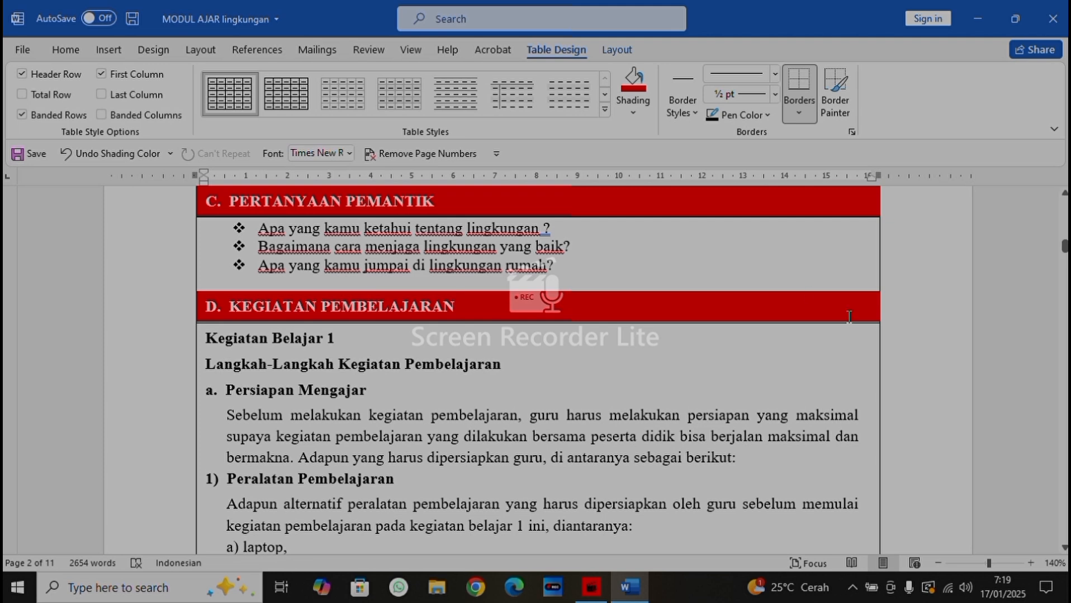
Read the Persiapan Mengajar part of KEGIATAN PEMBELAJARAN, covering Peralatan Pembelajaran and Media Pembelajaran
key("Down")
key("Down")
key("Down")
key("Down")
key("Down")
key("Down")
key("Down")
key("Down")
key("Down")
key("Down")
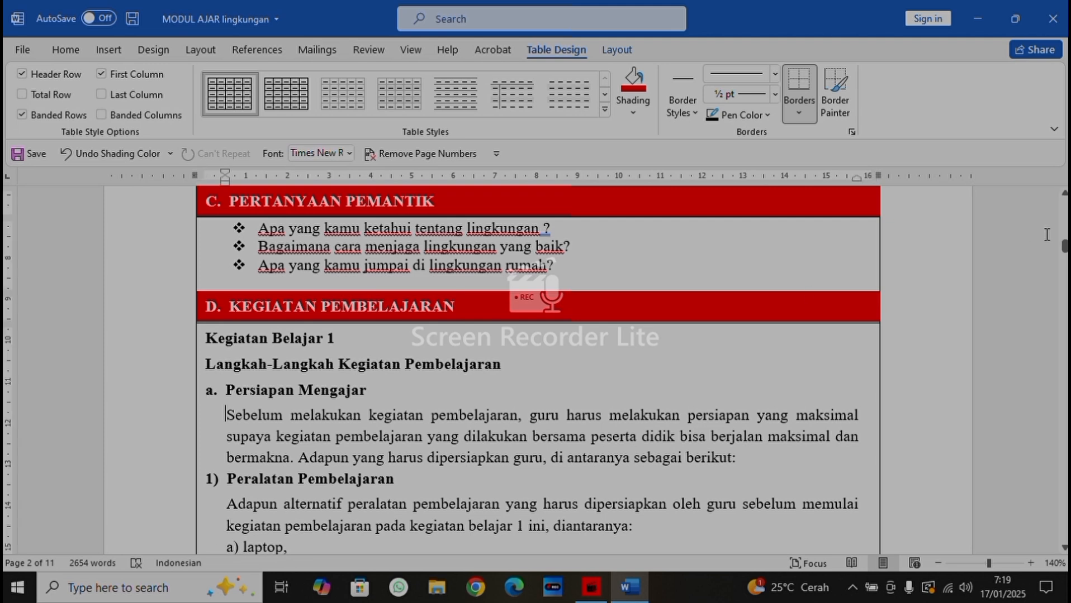
key("Down")
key("Down")
key("Down")
key("Down")
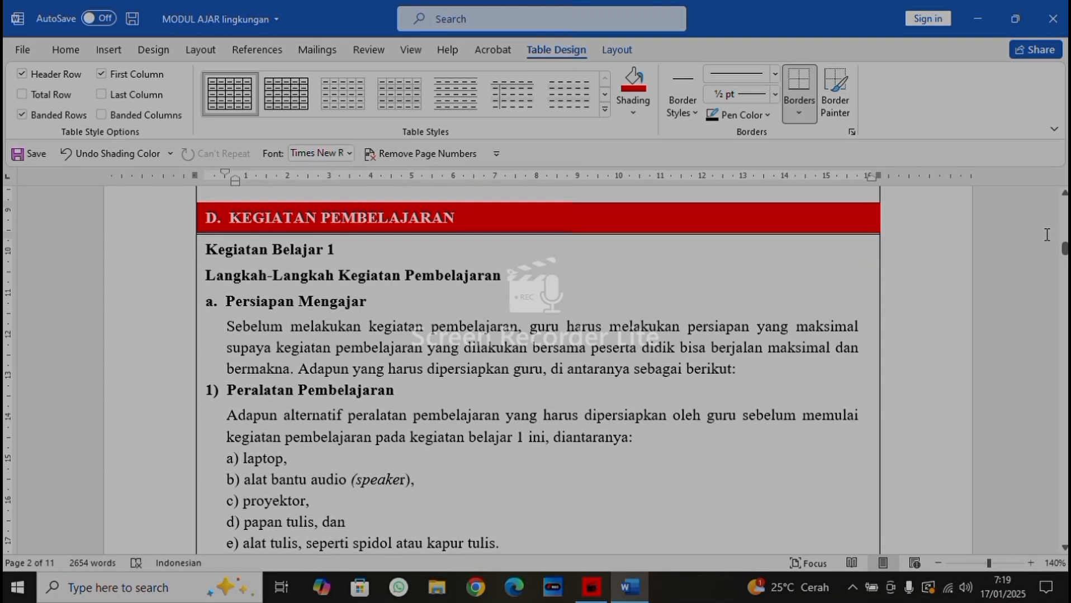
key("Down")
key("Down")
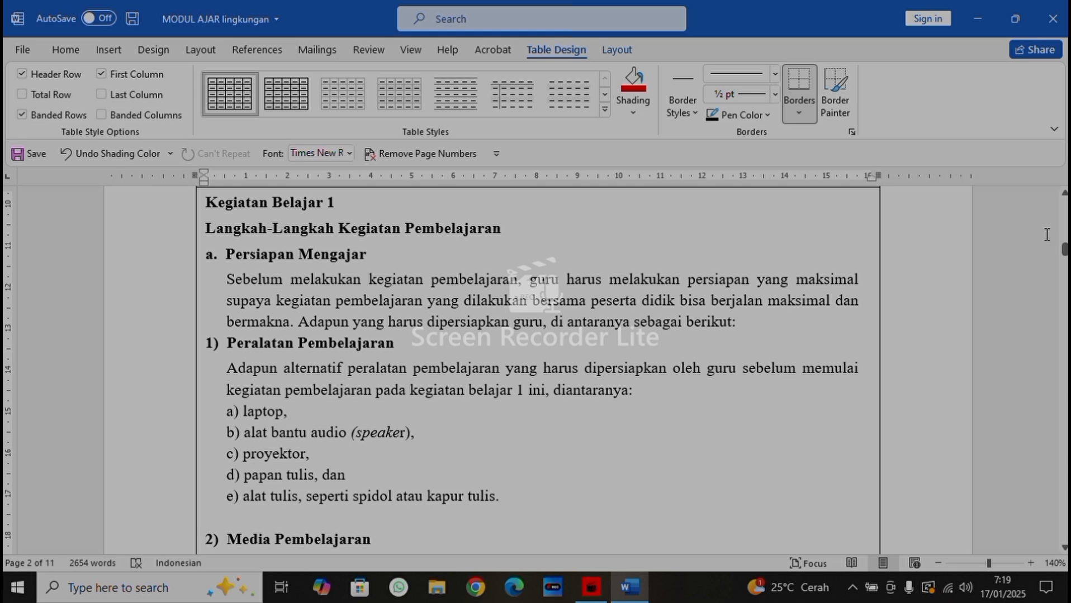
key("Down")
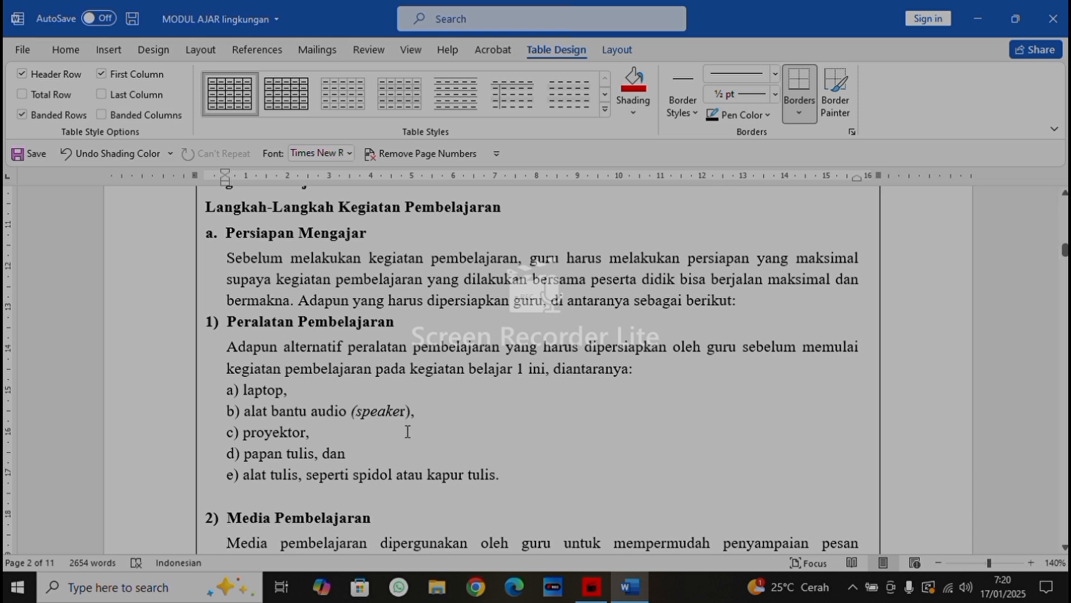
scroll(407, 431, "down", 3)
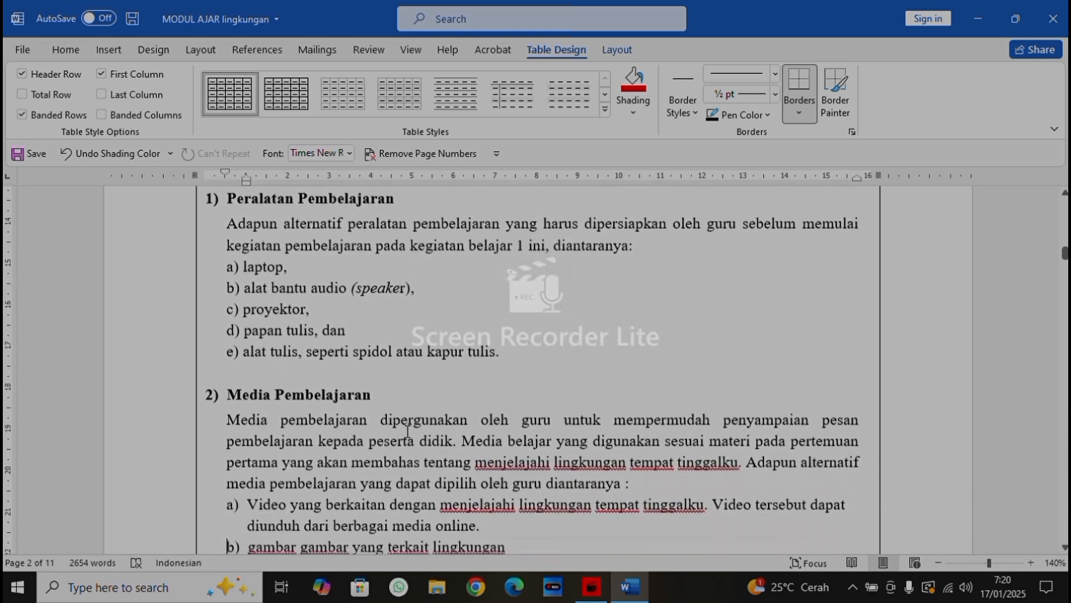
scroll(407, 432, "down", 5)
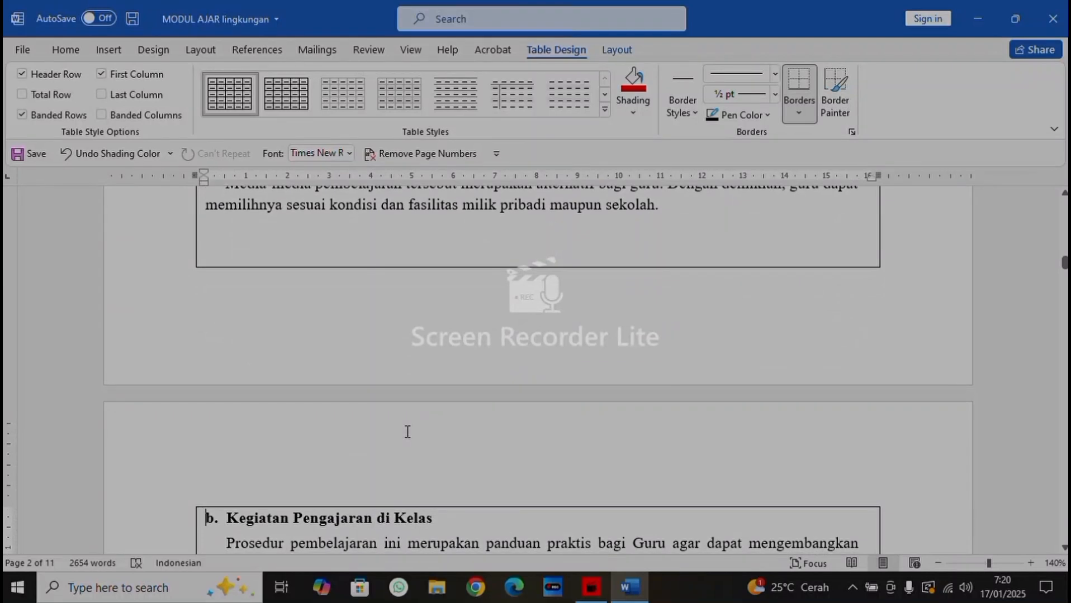
scroll(406, 432, "up", 3)
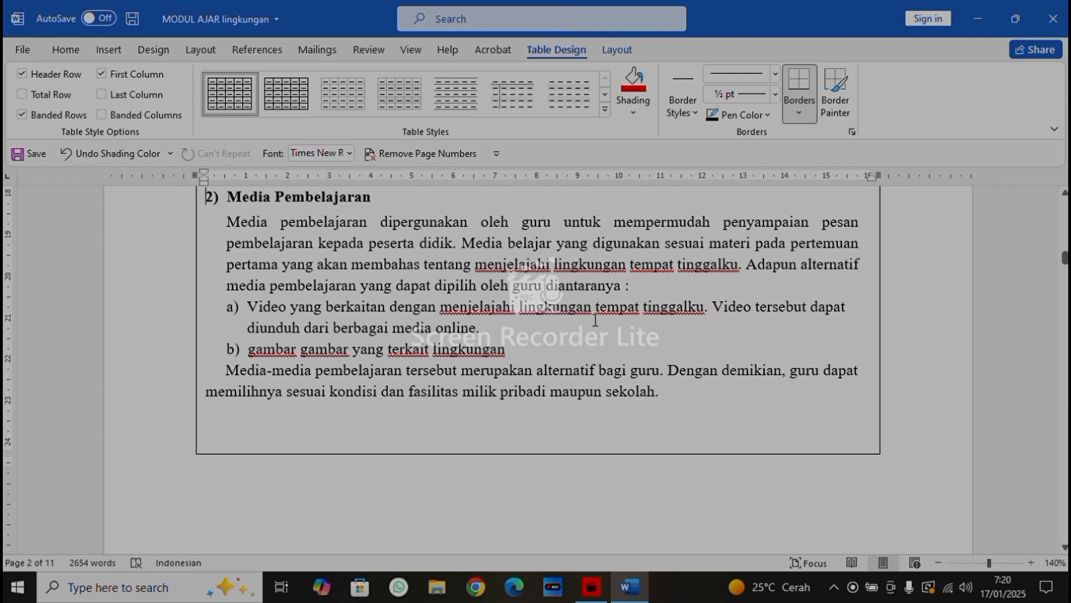
Read the introduction to Kegiatan Pengajaran di Kelas and the steps of Kegiatan Pembuka
scroll(444, 376, "down", 6)
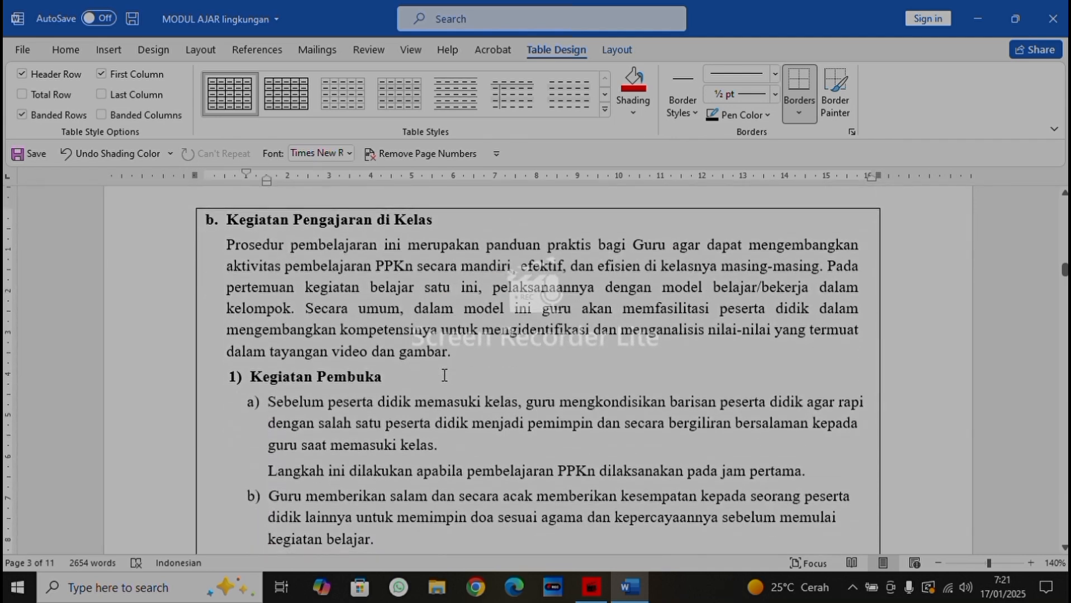
scroll(444, 375, "down", 1)
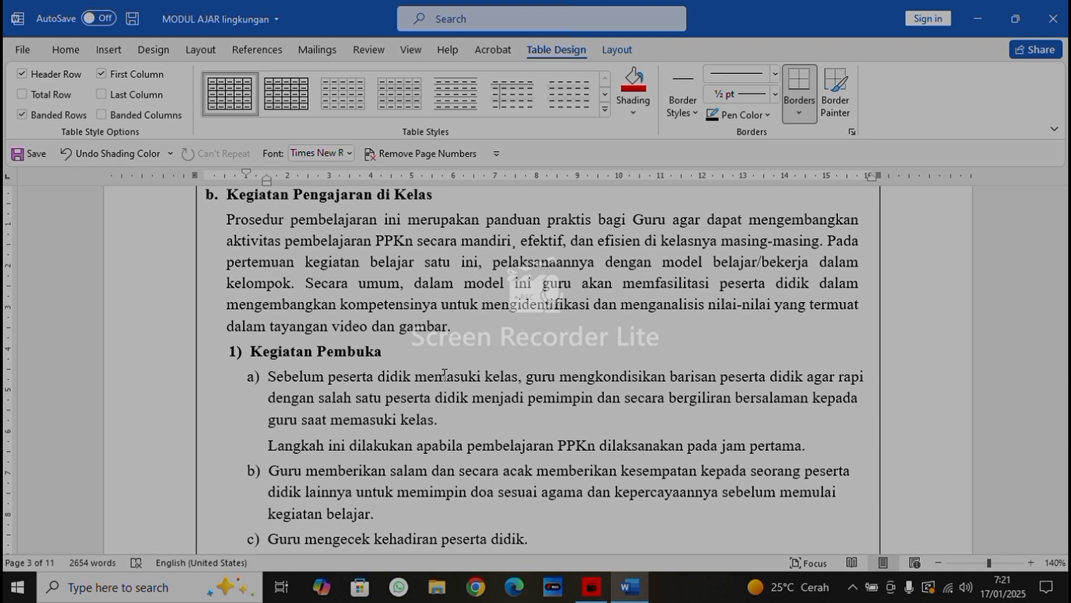
key("Down")
key("Down")
key("Down")
key("Down")
key("Down")
key("Down")
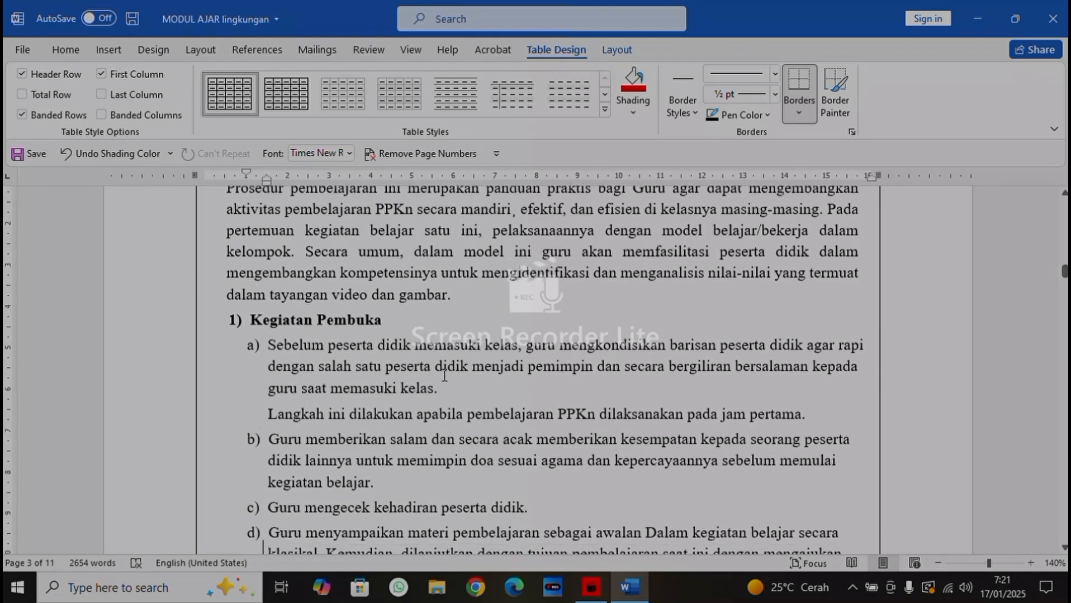
key("Down")
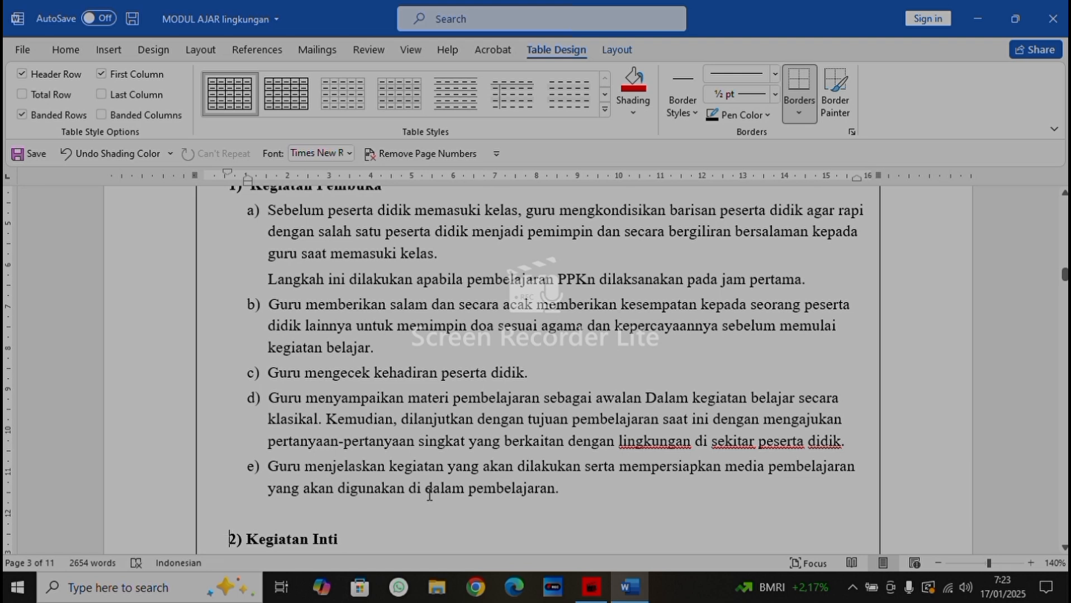
Read through the Kegiatan Inti steps from a) to h) in the classroom teaching section
key("Down")
key("Down")
key("Down")
key("Down")
key("Down")
key("Down")
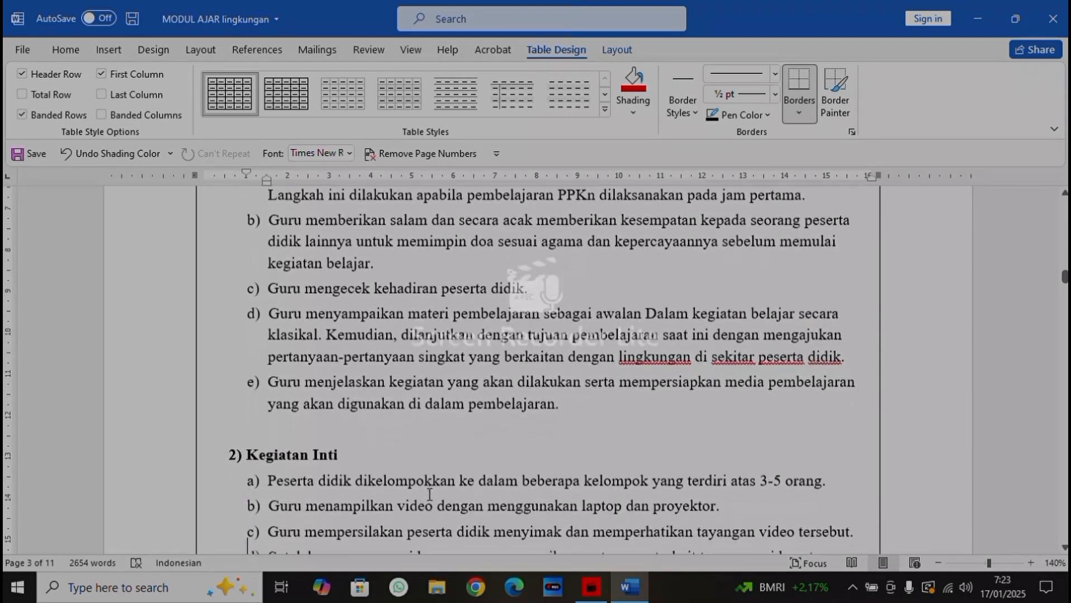
key("Down")
key("Down")
key("Down")
key("Down")
key("Down")
key("Down")
key("Down")
key("Down")
key("Down")
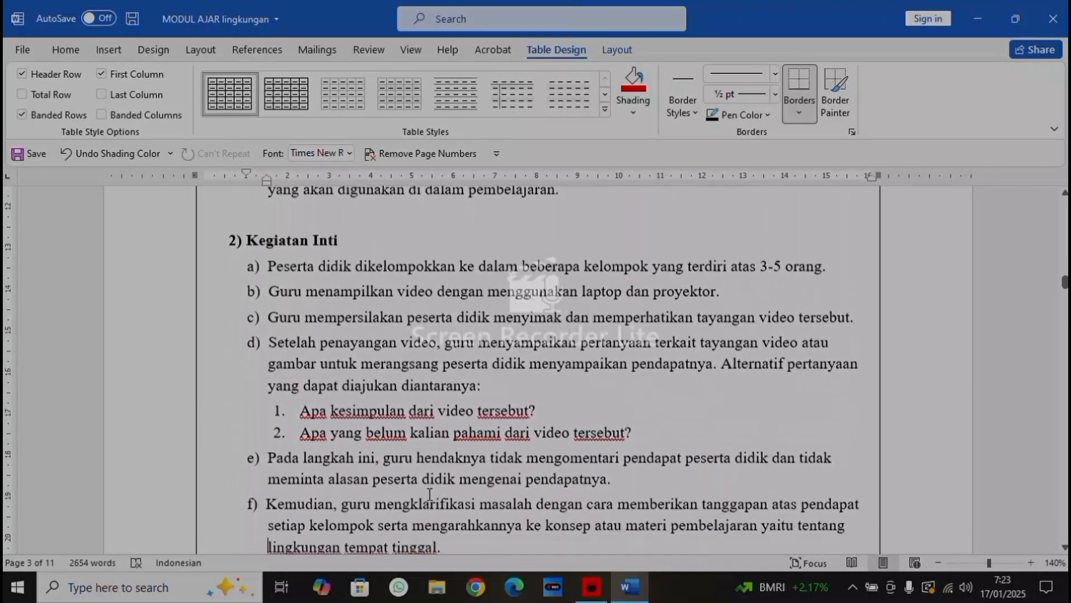
key("Up")
key("Up")
key("Up")
key("Up")
key("Up")
key("Up")
key("Up")
key("Up")
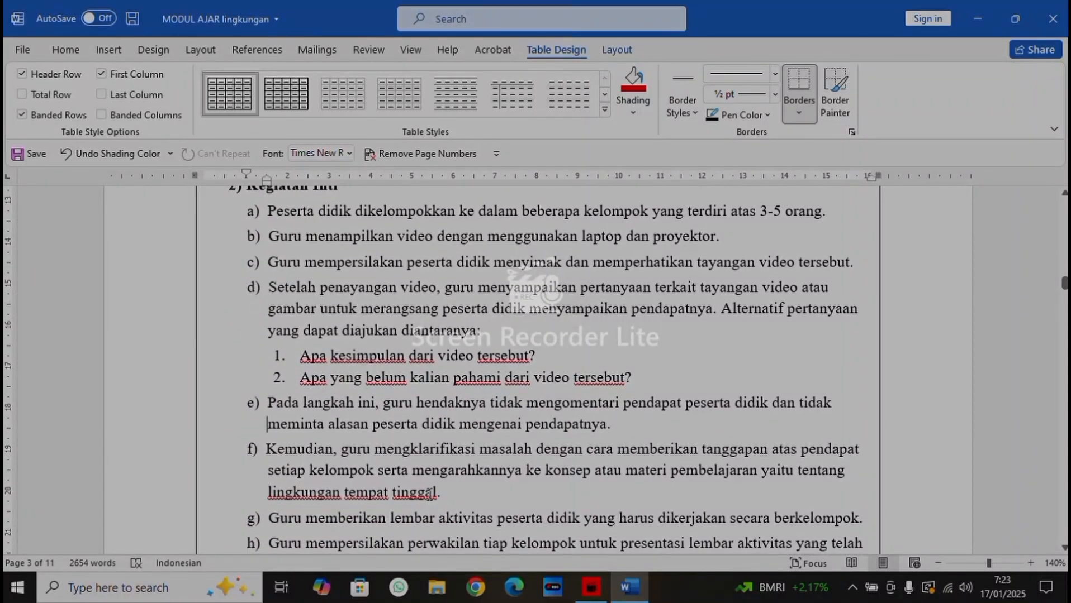
key("Up")
key("Up")
key("Up")
key("Up")
key("Up")
key("Up")
key("Up")
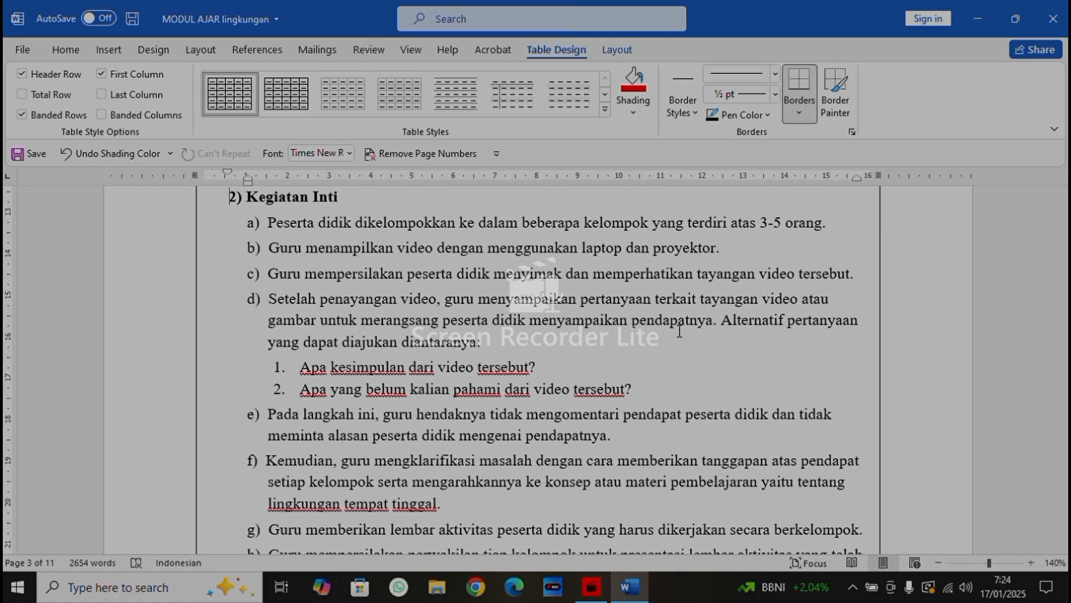
key("Down")
key("Down")
key("Down")
key("Down")
key("Down")
key("Down")
key("Down")
key("Down")
key("Down")
key("Down")
key("Down")
key("Down")
key("Down")
key("Down")
key("Down")
key("Down")
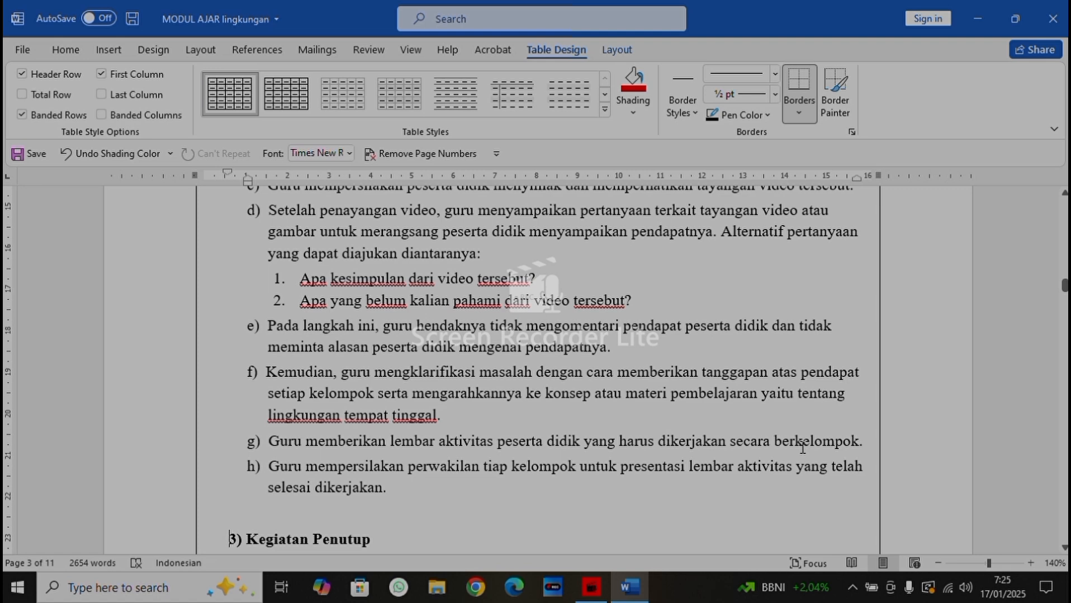
Read the Kegiatan Penutup steps and the Kegiatan Pembelajaran Alternatif section
scroll(280, 518, "down", 5)
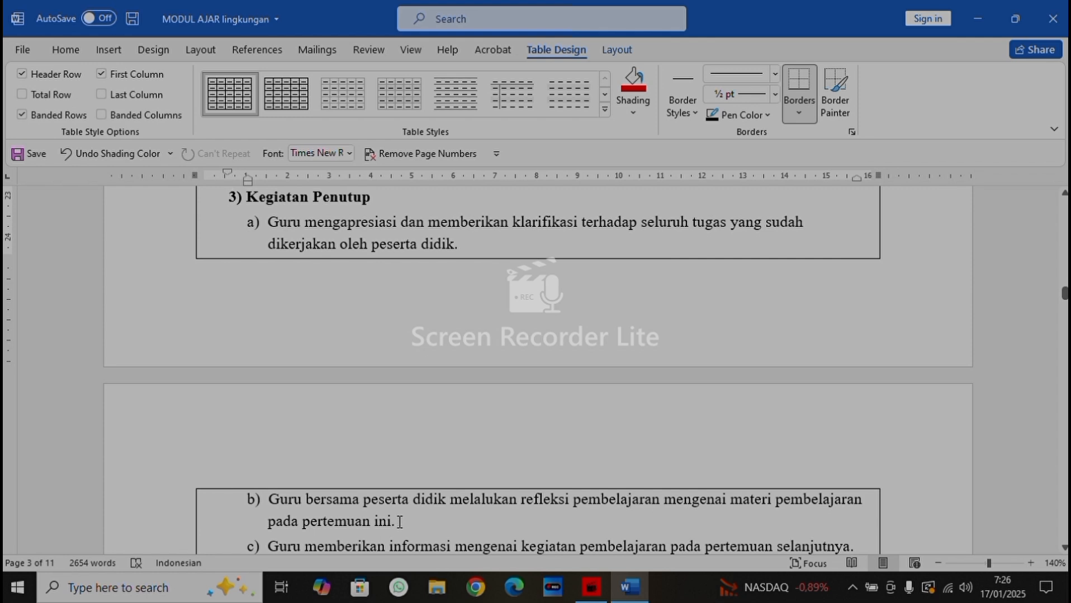
key("Down")
key("Down")
key("Down")
key("Down")
key("Down")
key("Down")
key("Down")
key("Down")
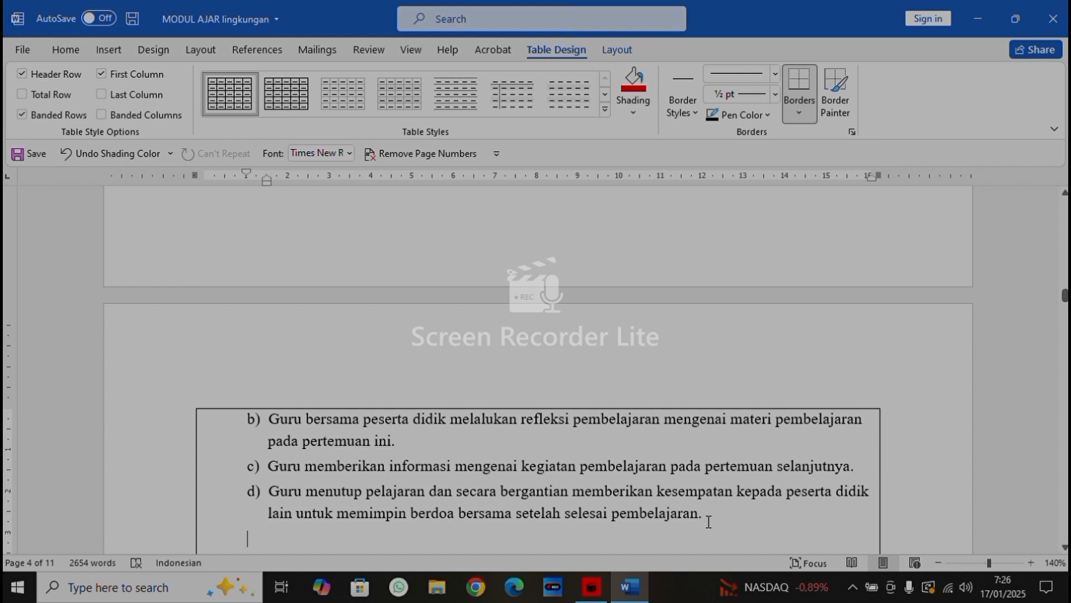
scroll(708, 523, "down", 3)
scroll(708, 523, "down", 4)
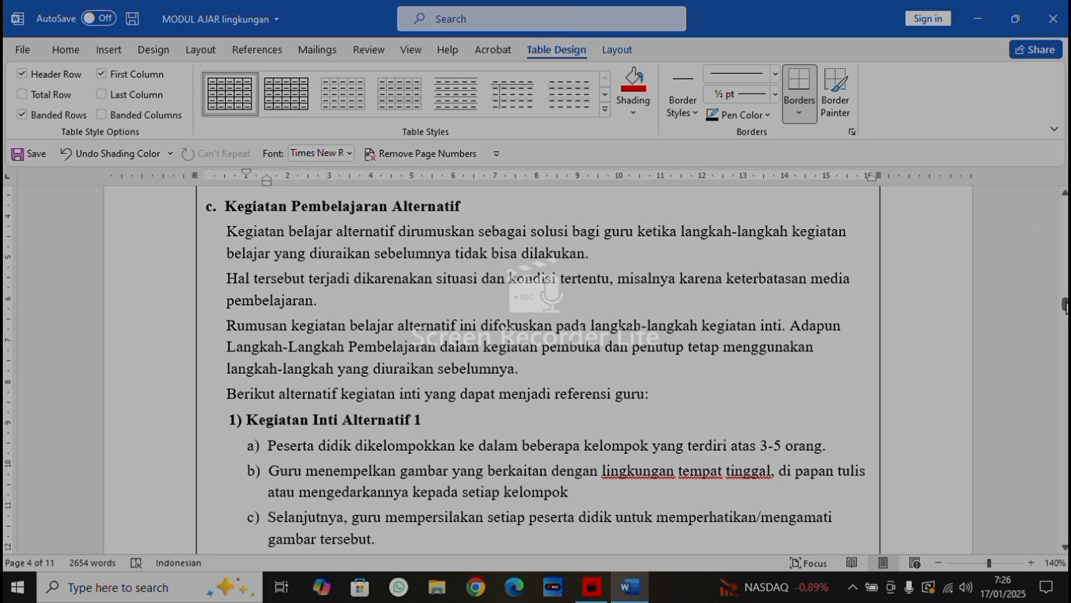
mouse_move(1063, 307)
left_mouse_down()
mouse_move(1063, 279)
mouse_move(1064, 335)
mouse_move(1064, 279)
mouse_move(1063, 316)
mouse_move(1063, 305)
left_mouse_up()
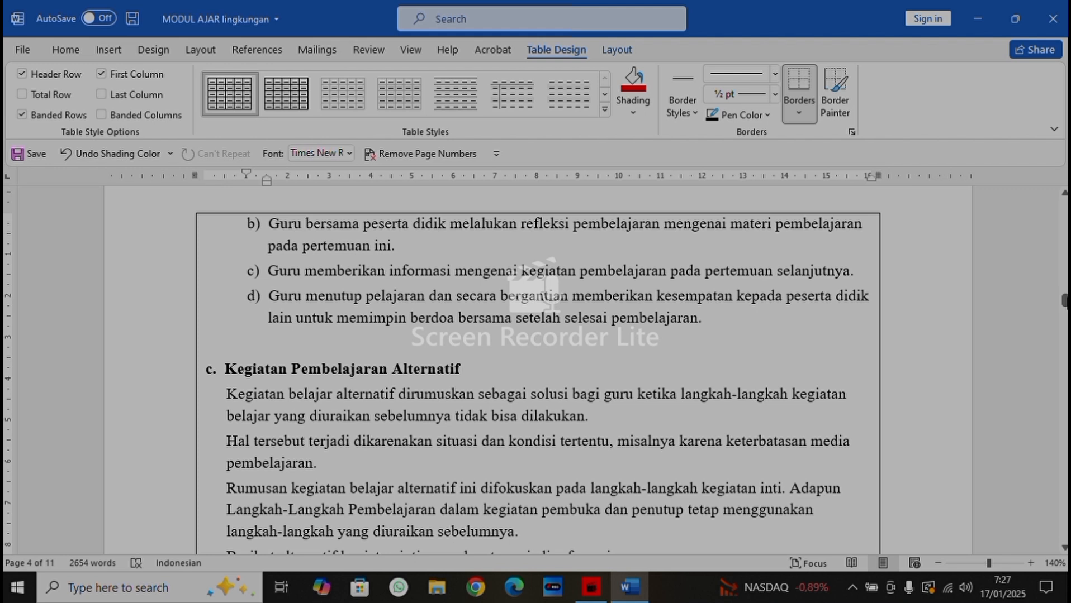
Review the teacher reflection text and its questions in section E, REFLEKSI
left_click_drag(1064, 301, 1062, 344)
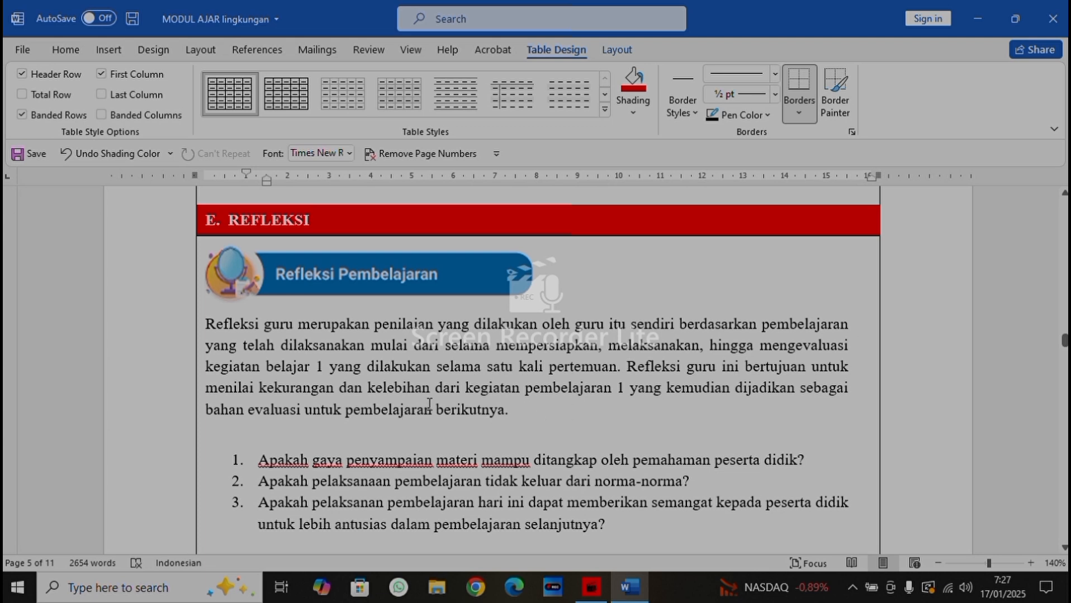
key("Down")
key("Down")
key("Down")
key("Down")
key("Down")
key("Down")
key("Down")
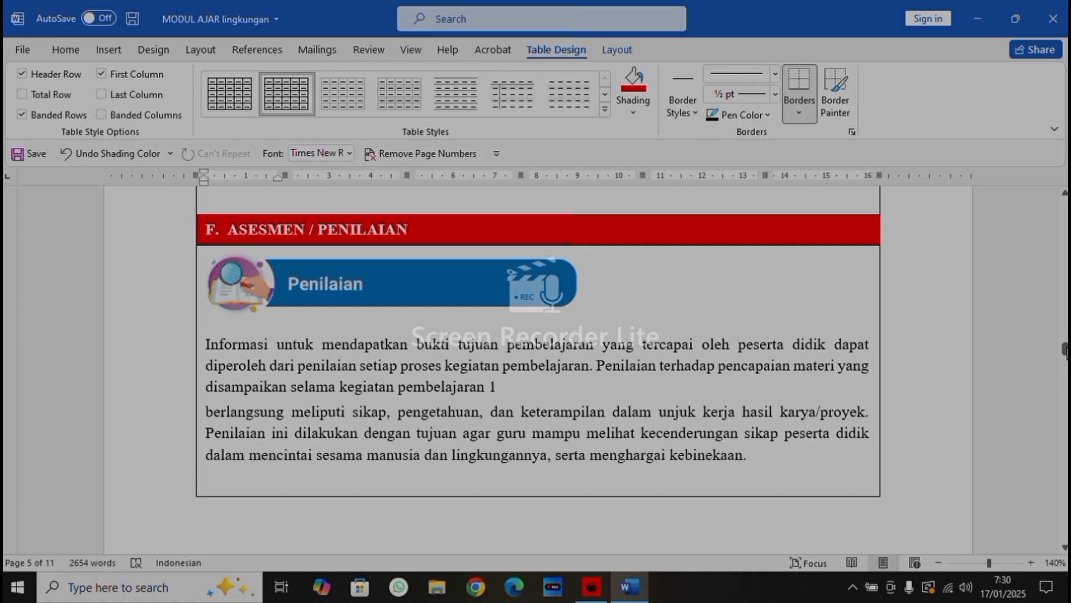
Review section F, ASESMEN / PENILAIAN, including Penilaian Pengetahuan and Pengayaan, through to the student worksheet (LKPD) in LAMPIRAN
left_click(1064, 351)
left_click_drag(1064, 351, 1064, 352)
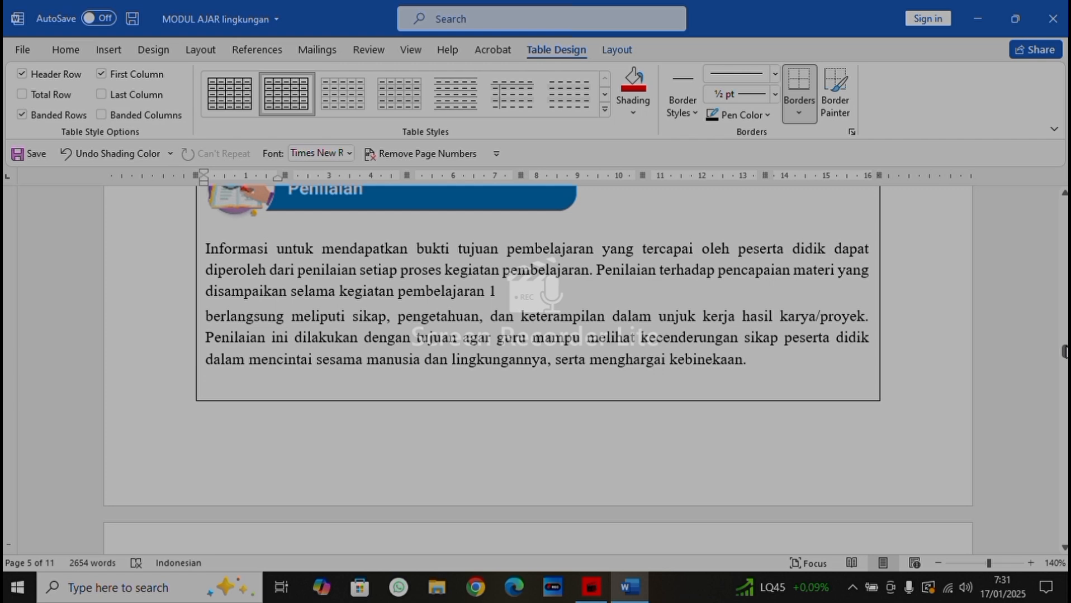
left_click_drag(1064, 353, 1060, 410)
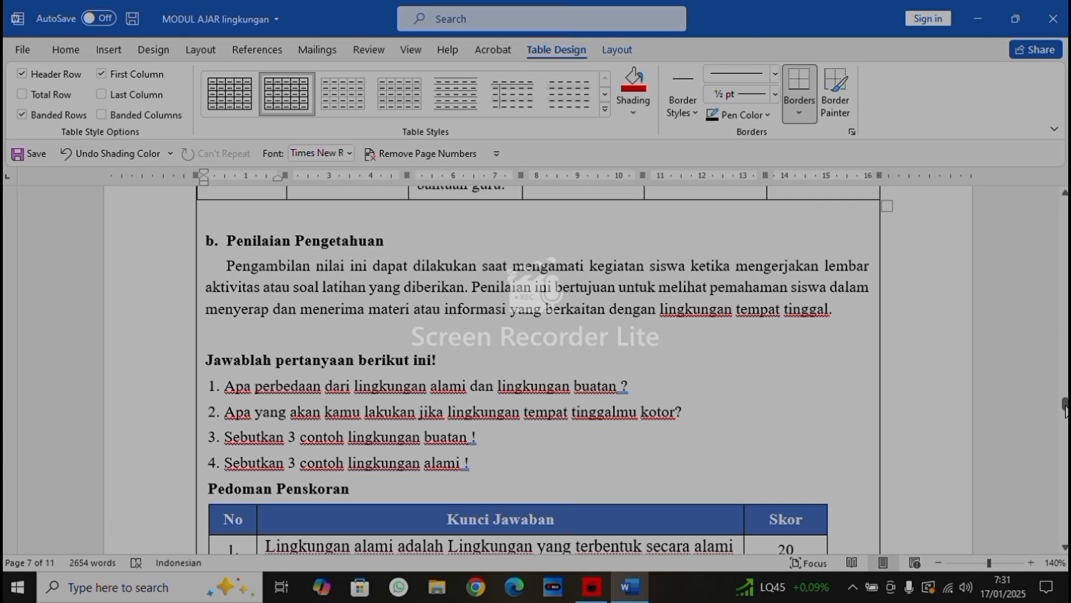
left_click_drag(1064, 406, 1064, 426)
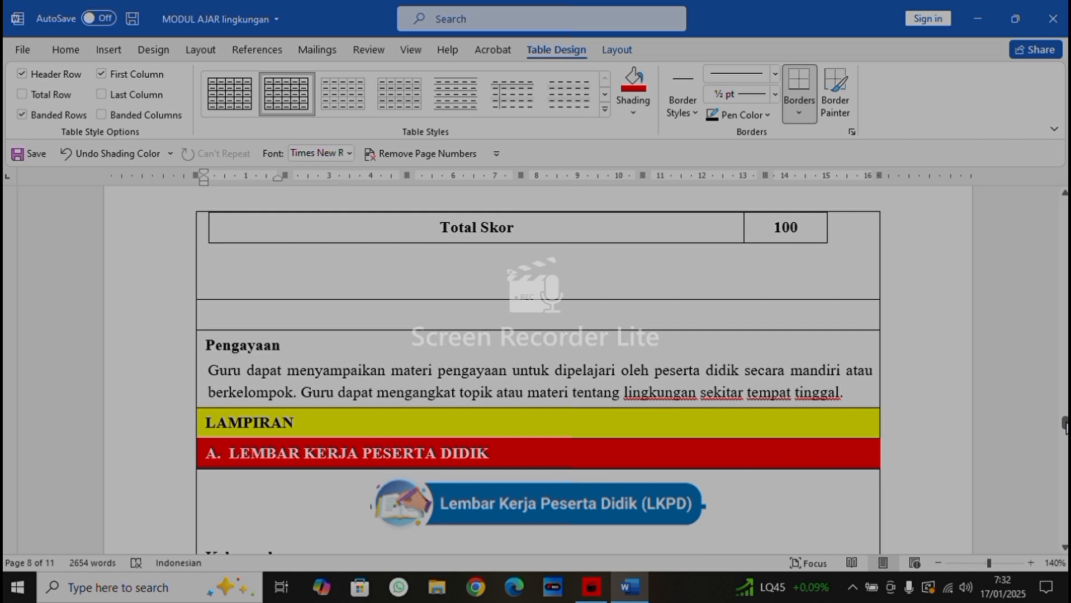
scroll(366, 375, "down", 3)
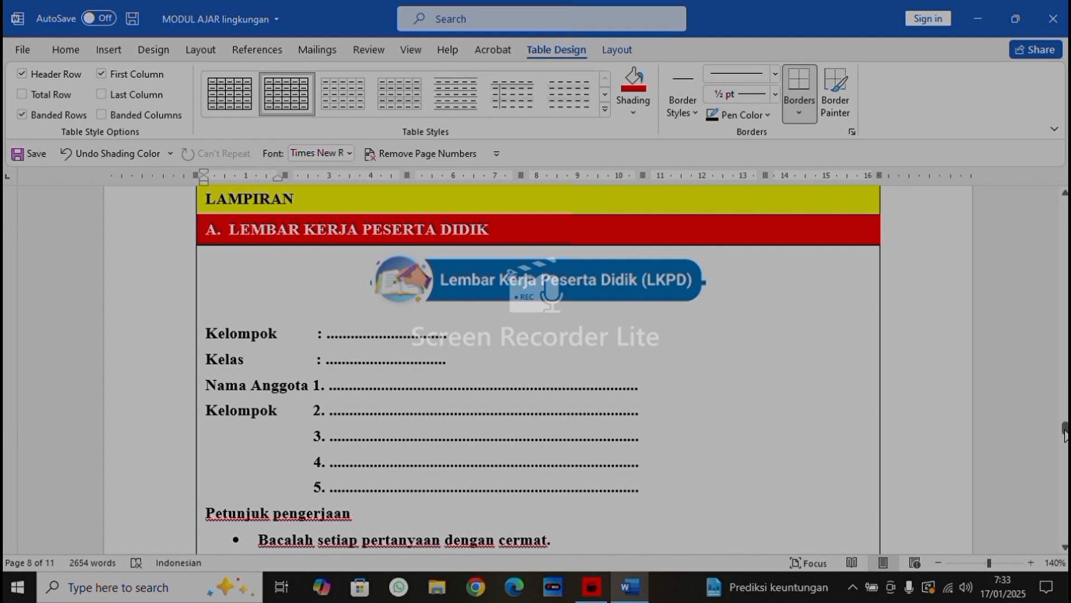
left_click_drag(1064, 429, 1065, 432)
mouse_move(607, 589)
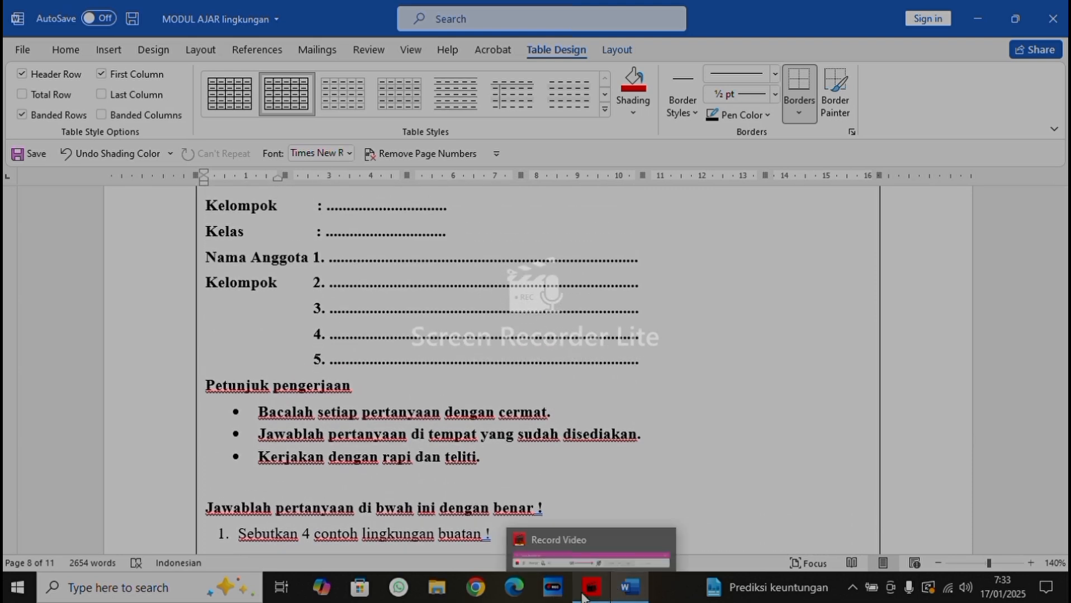
left_click(584, 596)
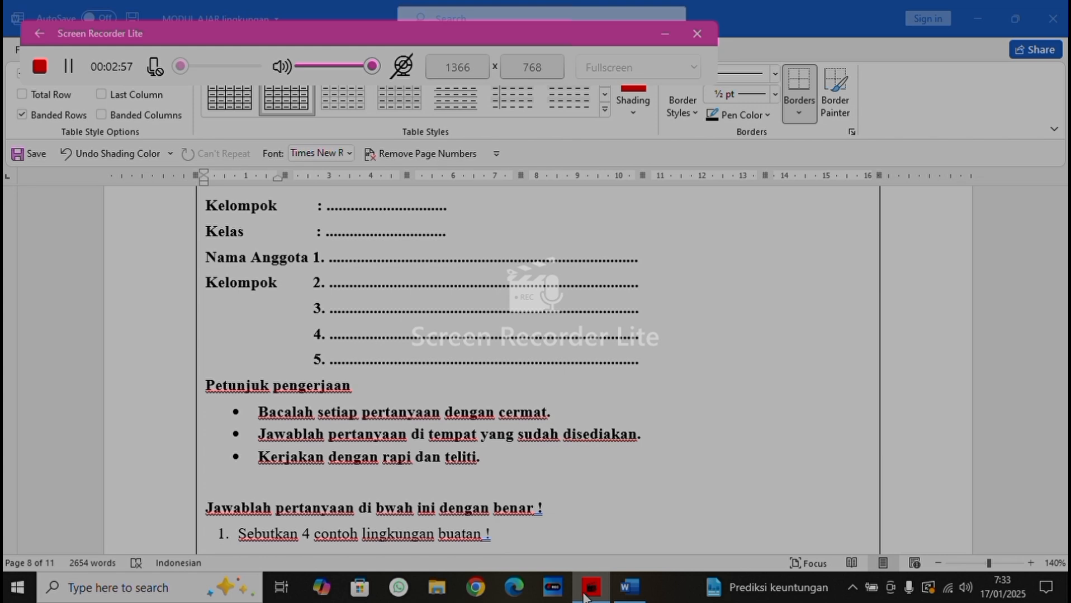
left_click(664, 34)
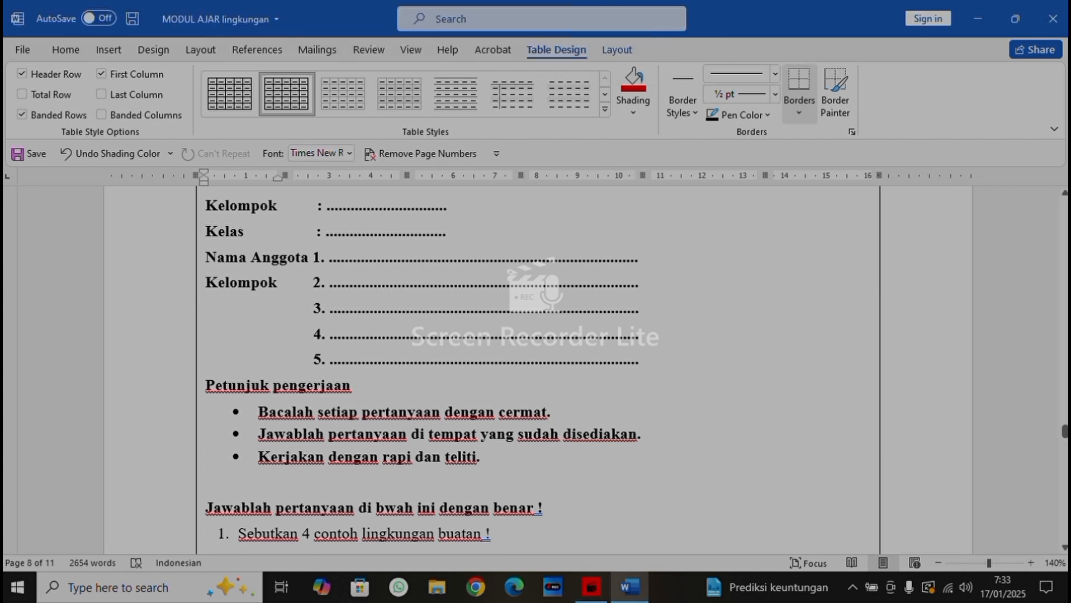
Correct the misspelled word in the student worksheet's question instruction so it reads "Jawablah pertanyaan di bawah ini dengan benar !"
left_click(1063, 549)
left_click(1064, 549)
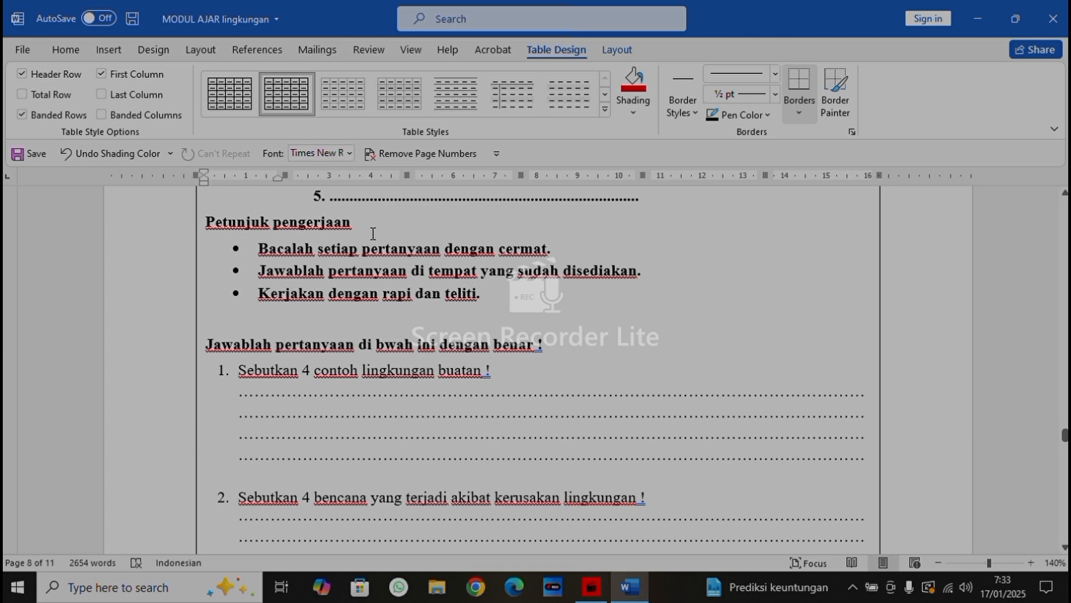
left_click(385, 344)
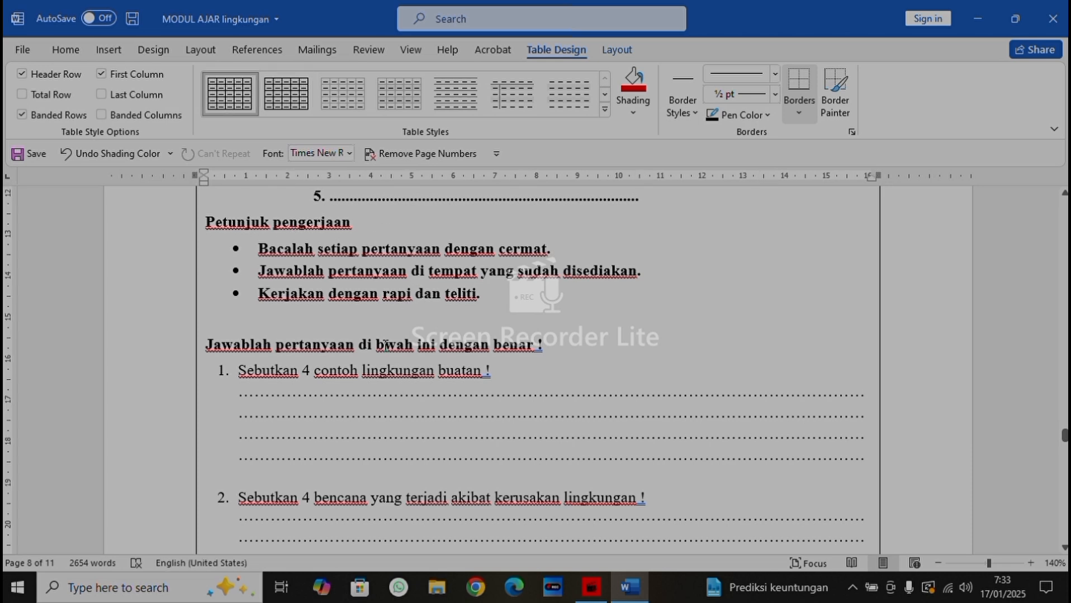
type("a")
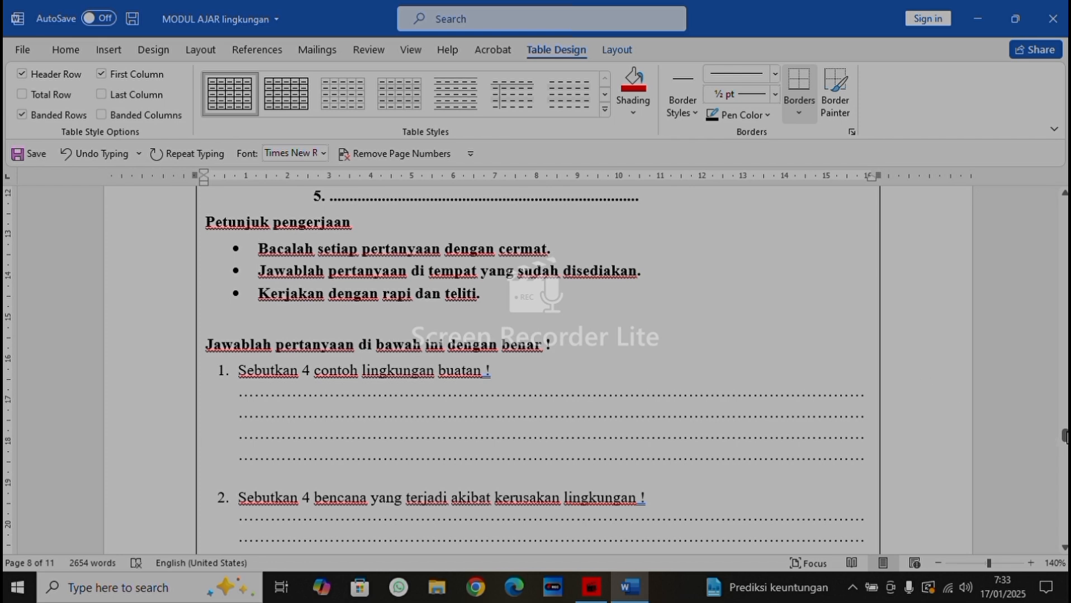
Review the remaining attachments, BAHAN BACAAN GURU & PESERTA DIDIK, GLOSARIUM and DAFTAR PUSTAKA, and return to the module's title page
left_click_drag(1064, 436, 1064, 471)
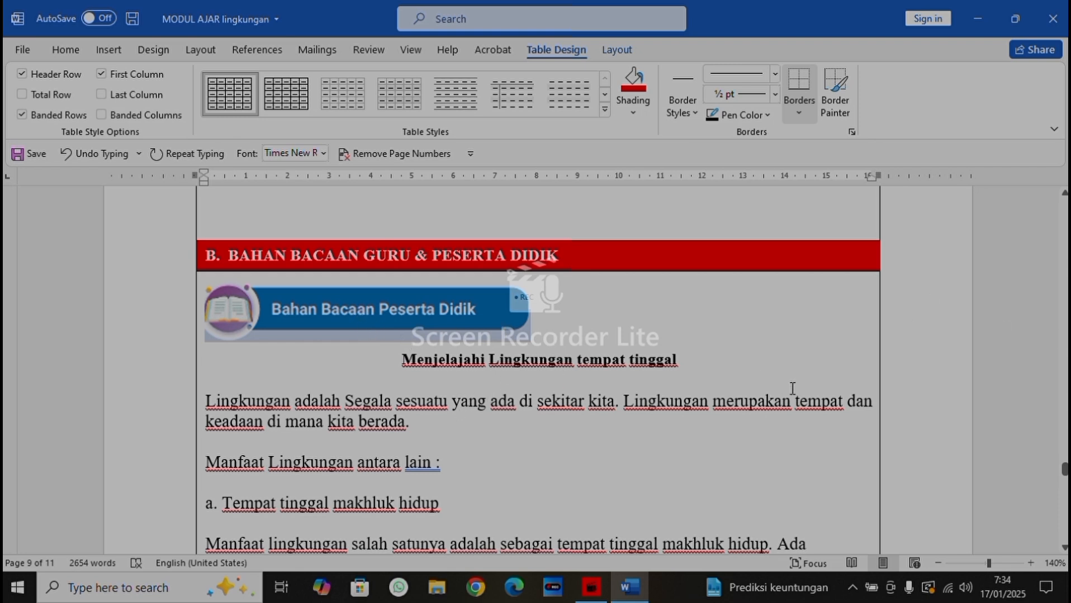
left_click_drag(1064, 472, 1064, 472)
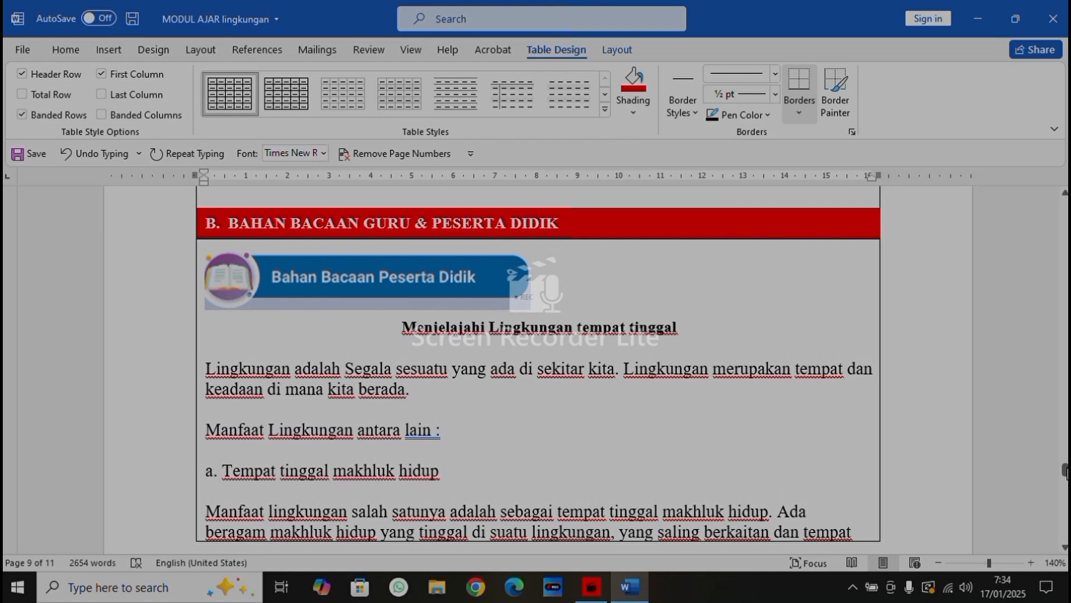
left_click_drag(1065, 472, 1065, 524)
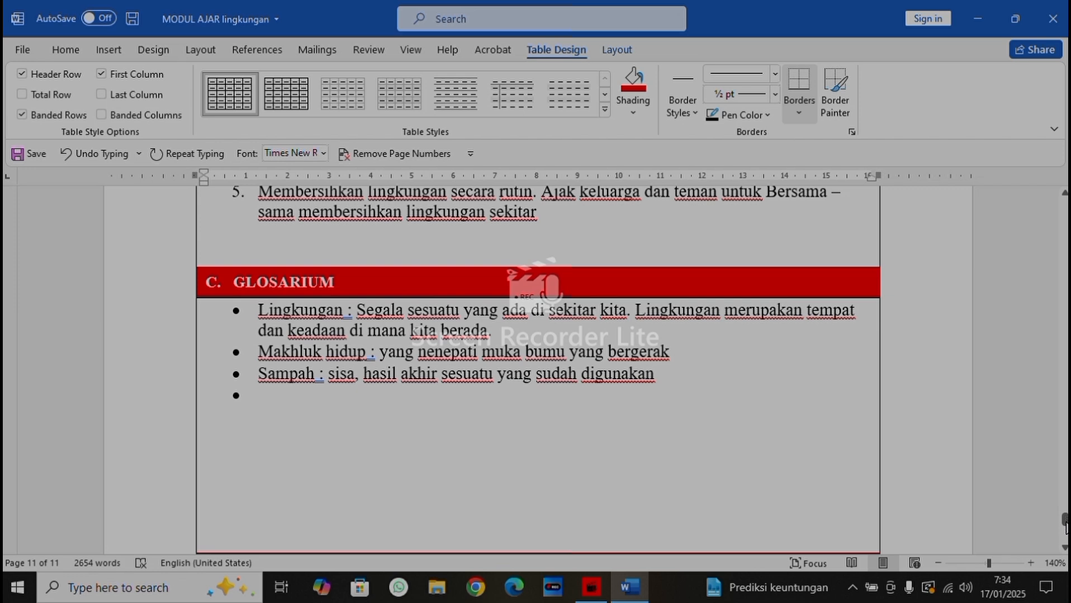
left_click_drag(1065, 521, 1065, 530)
mouse_move(1063, 531)
left_mouse_down()
mouse_move(1065, 545)
mouse_move(1064, 529)
left_mouse_up()
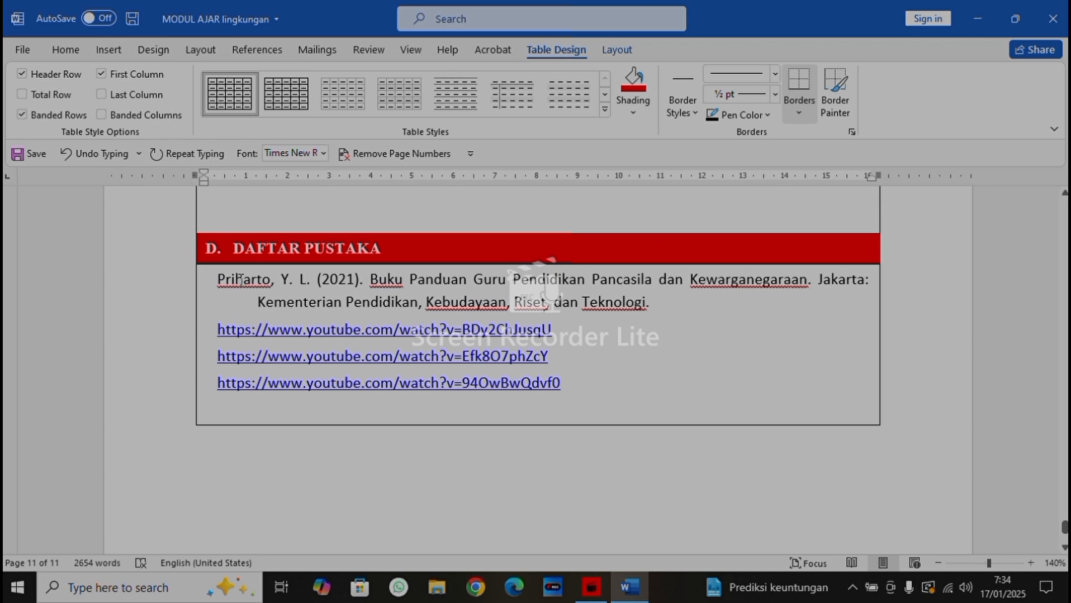
left_click_drag(1064, 528, 1064, 185)
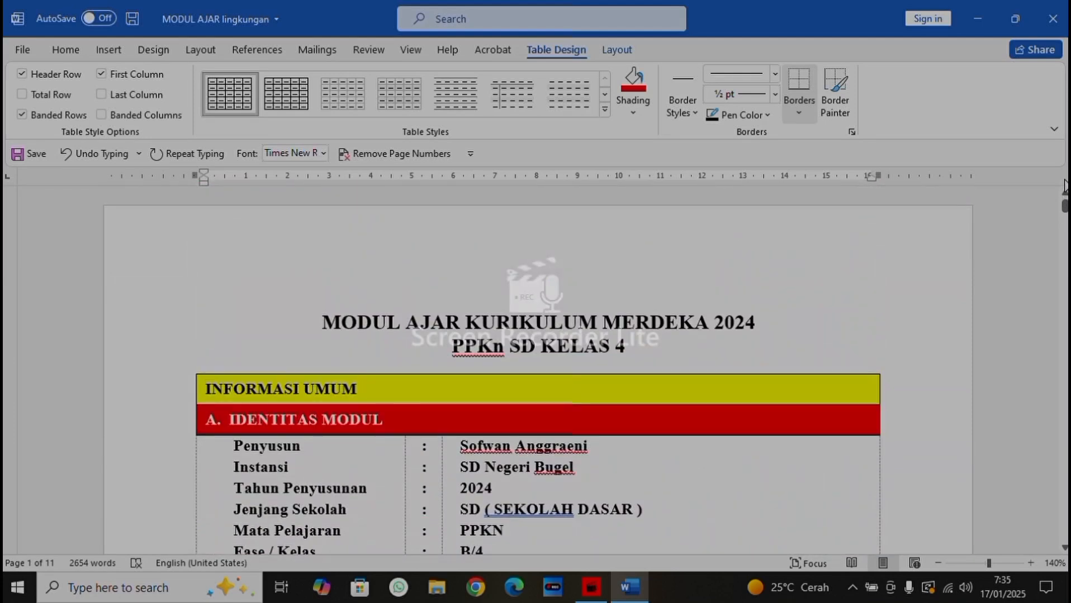